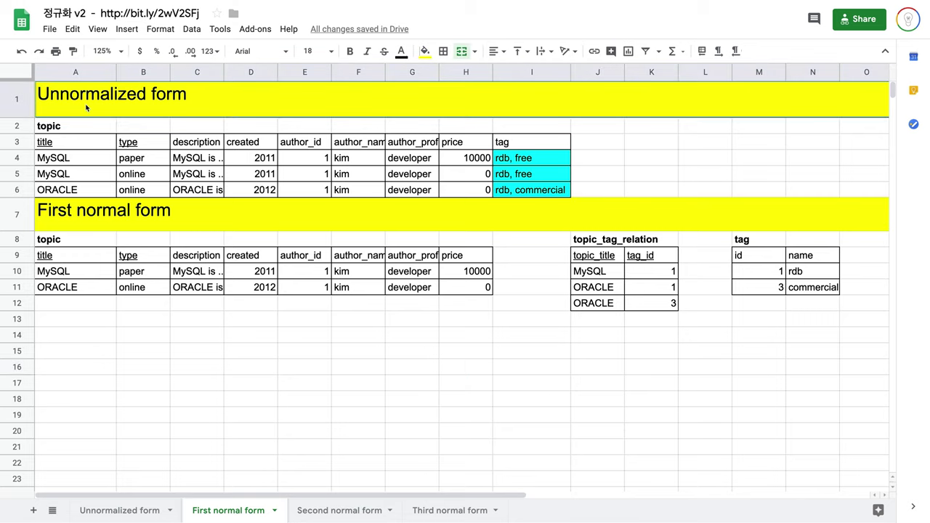
pyautogui.click(99, 218)
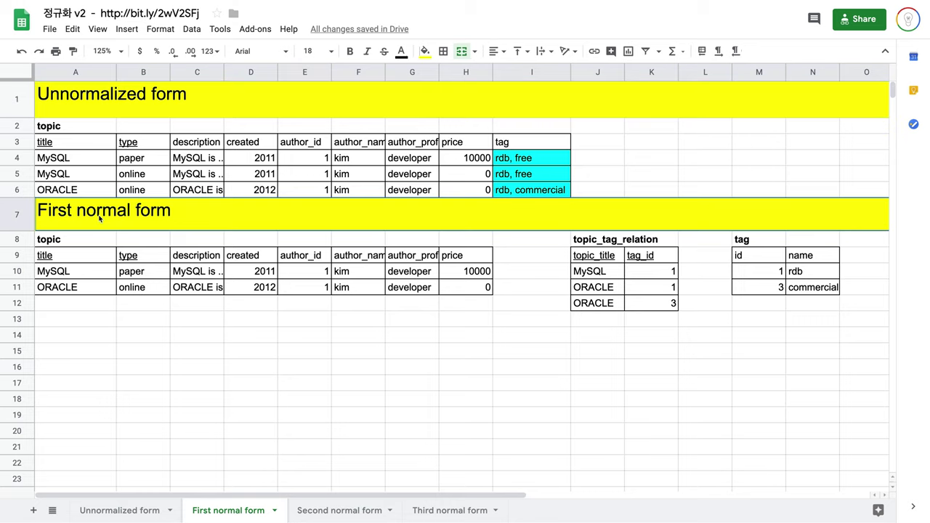
pyautogui.moveTo(64, 239); pyautogui.dragTo(251, 276)
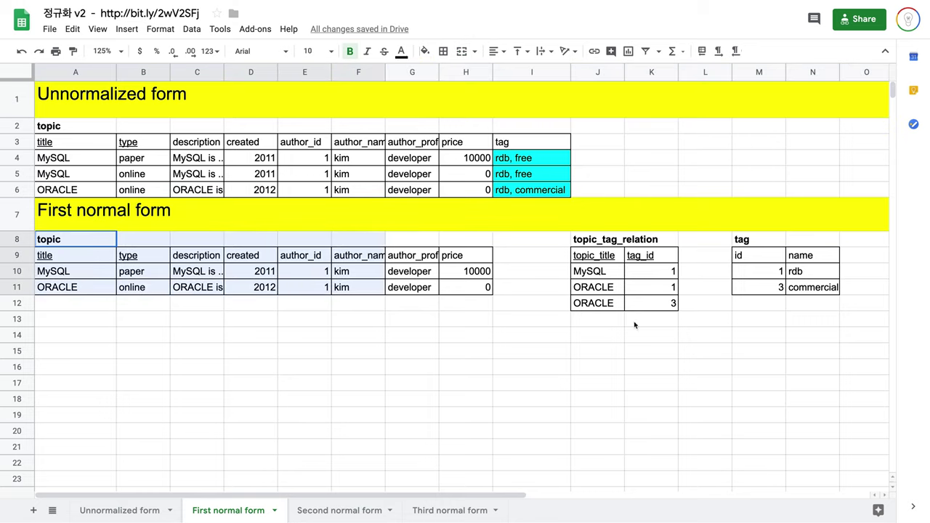
pyautogui.moveTo(563, 311); pyautogui.dragTo(797, 351)
pyautogui.click(817, 348)
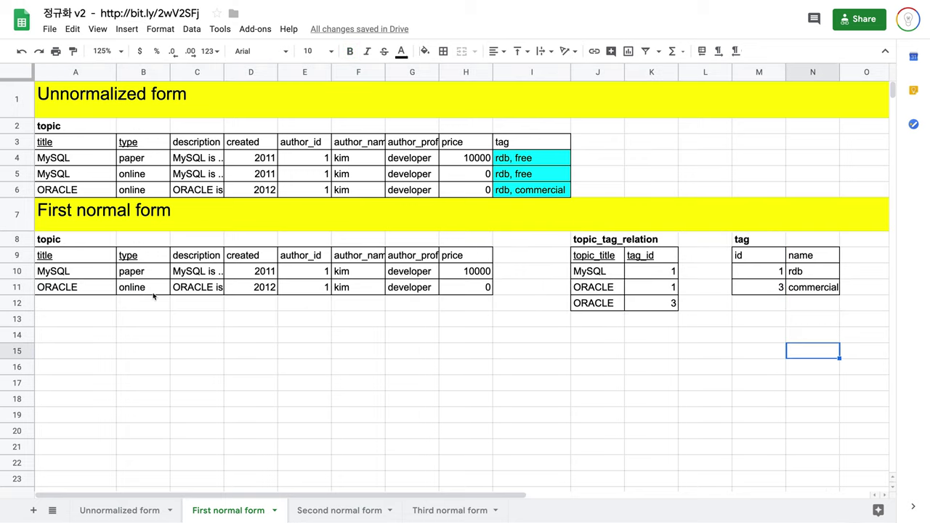
# Delete row 12 and the remaining example table rows 8–13 below the First normal form heading
pyautogui.moveTo(64, 239); pyautogui.dragTo(810, 345)
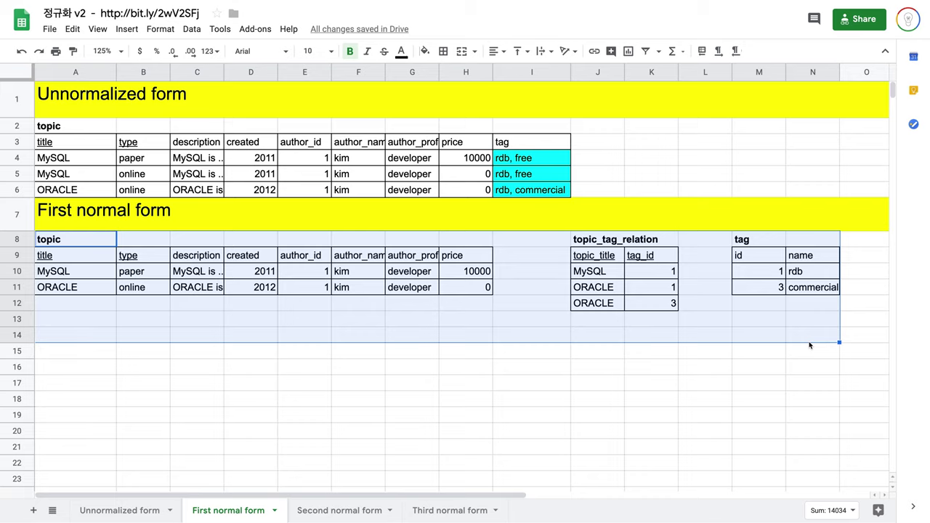
pyautogui.rightClick(13, 308)
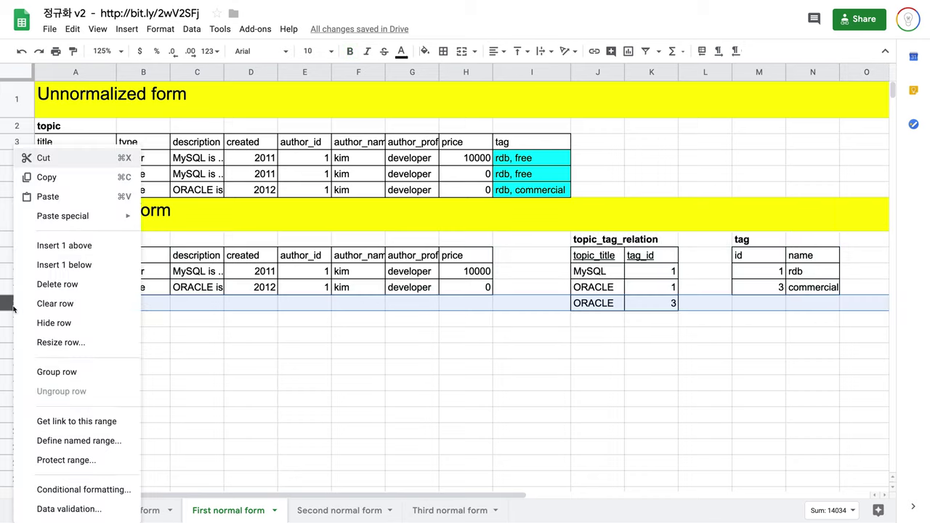
pyautogui.click(54, 285)
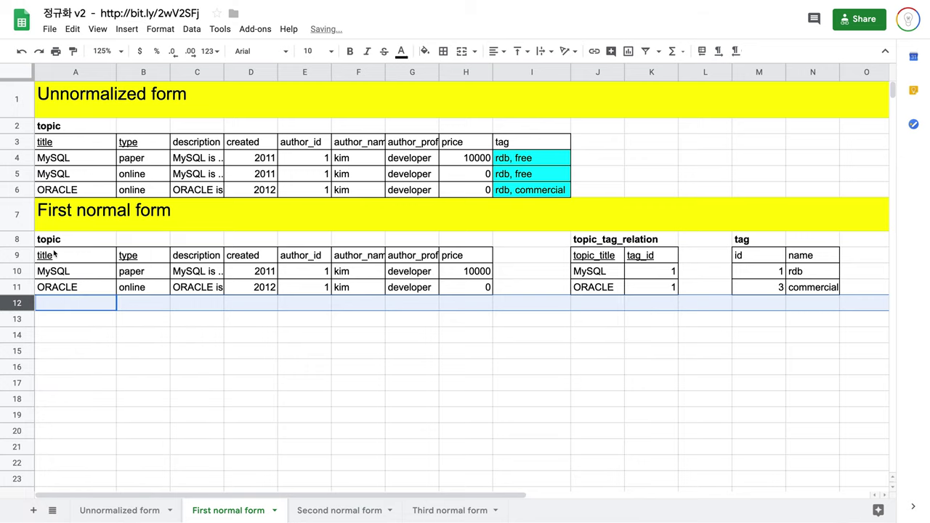
pyautogui.click(16, 239)
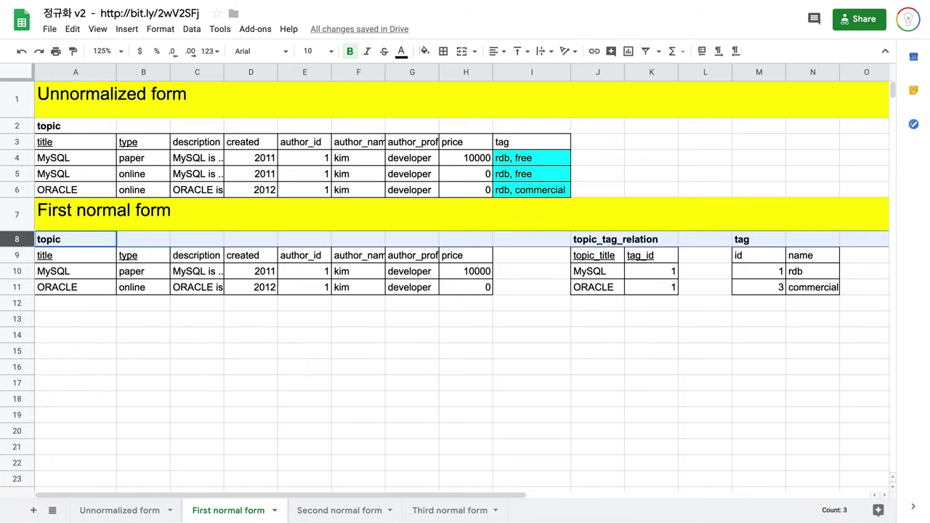
pyautogui.keyDown('shift'); pyautogui.click(21, 318); pyautogui.keyUp('shift')
pyautogui.rightClick(22, 319)
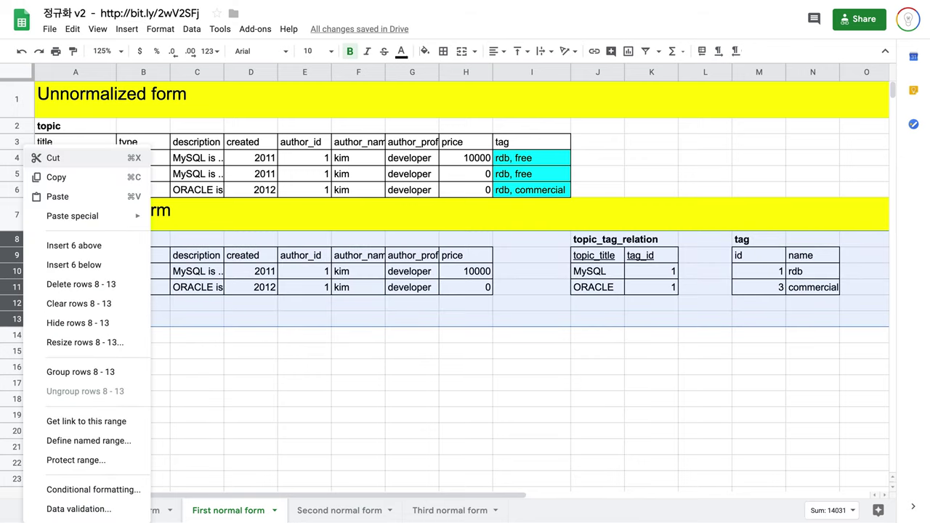
pyautogui.click(95, 284)
pyautogui.click(252, 288)
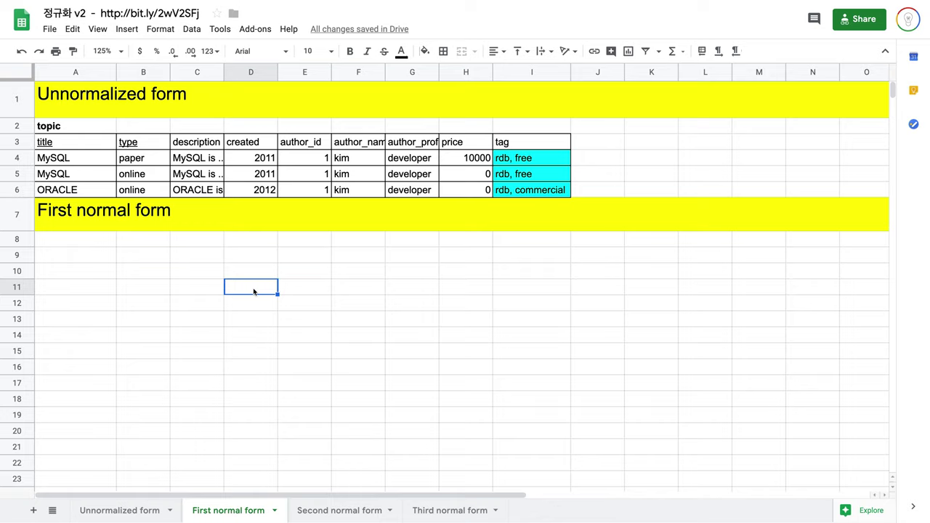
# Examine the unnormalized topic table, comparing the author columns of the first record with its comma-separated tag cell
pyautogui.click(319, 108)
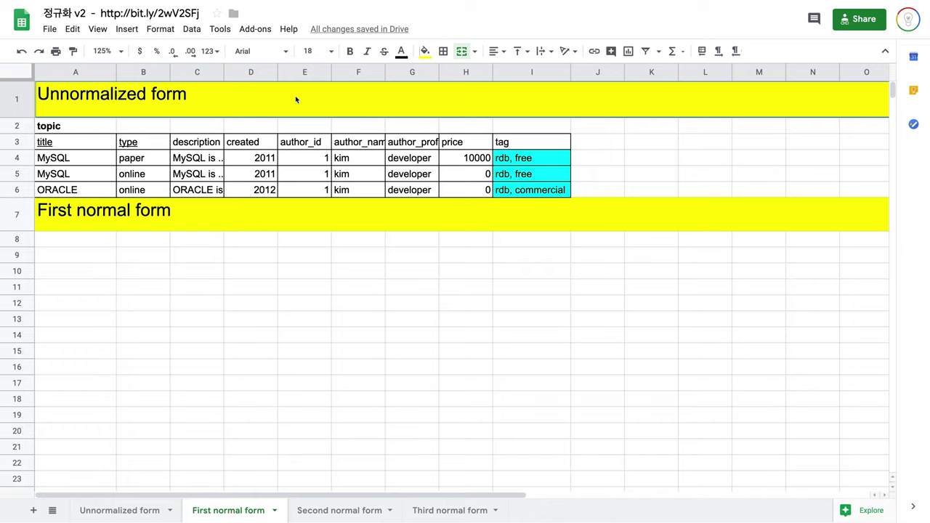
pyautogui.click(270, 165)
pyautogui.click(305, 165)
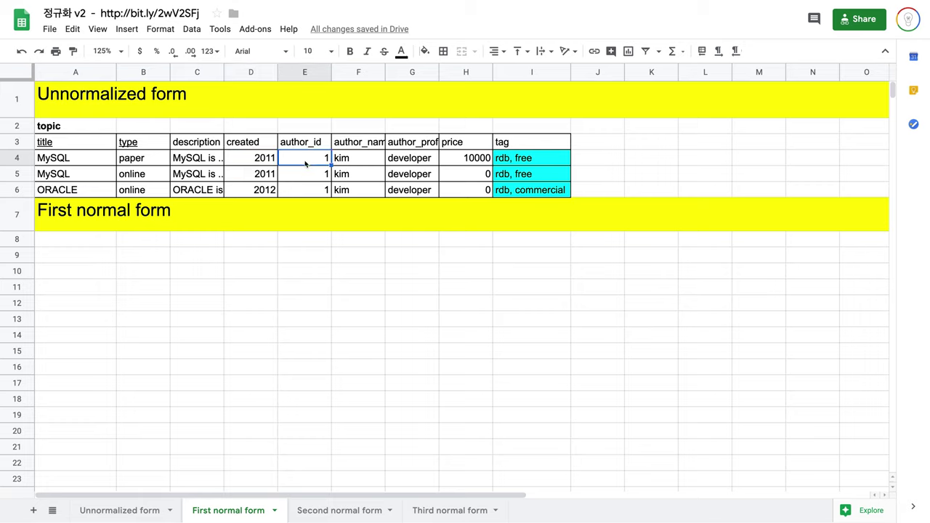
pyautogui.click(357, 162)
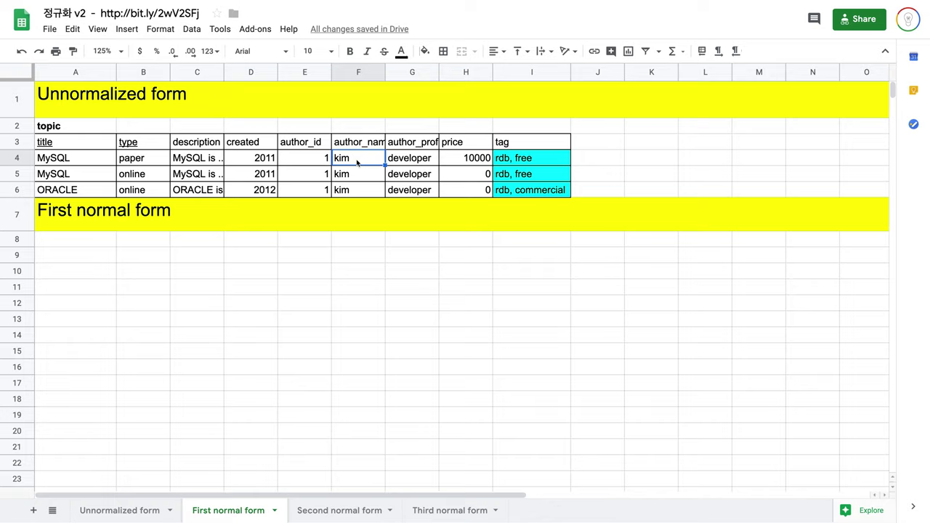
pyautogui.click(18, 161)
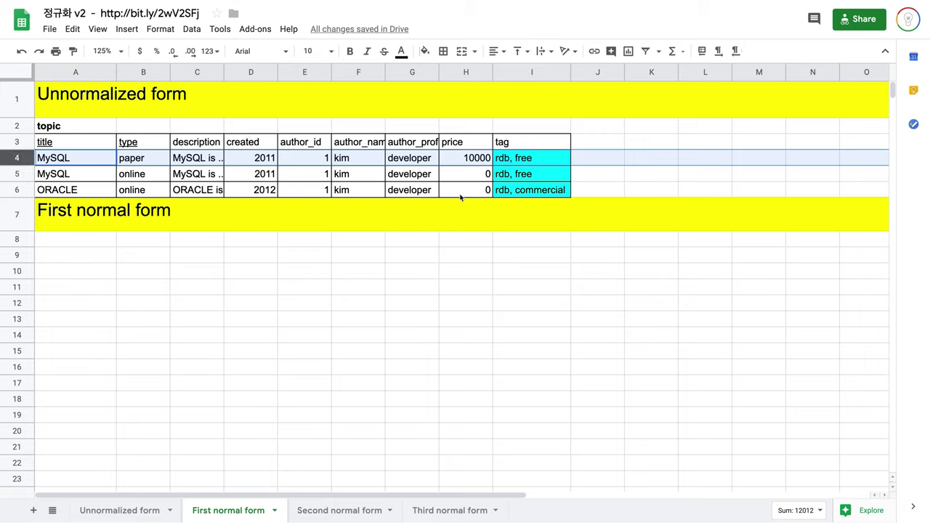
pyautogui.click(520, 162)
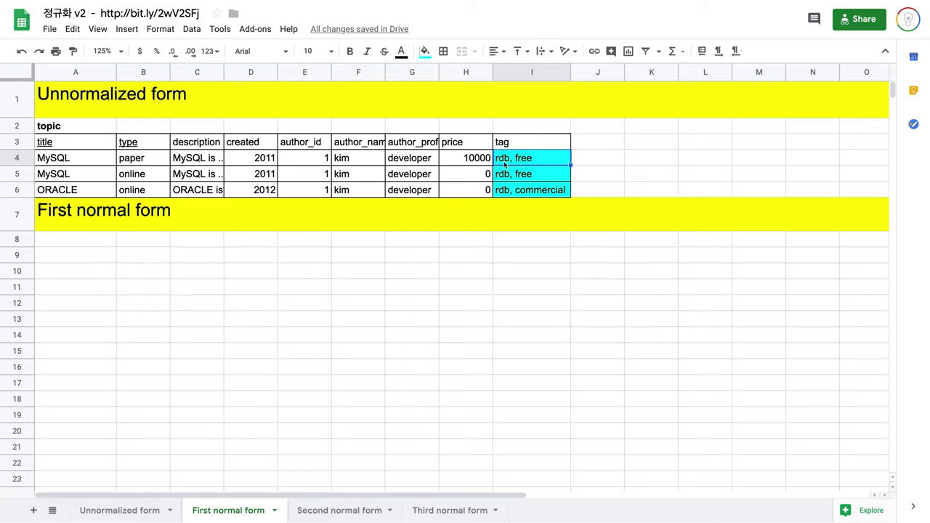
pyautogui.doubleClick(524, 159)
pyautogui.click(634, 168)
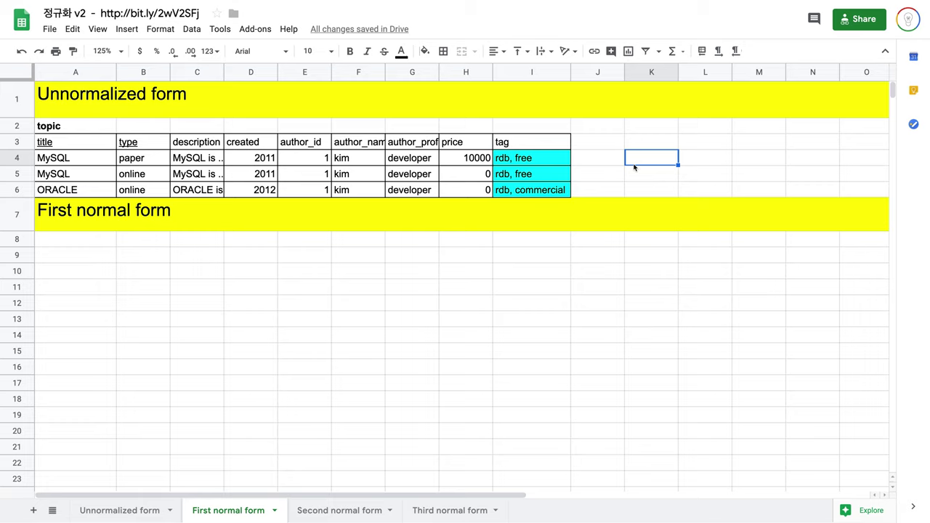
pyautogui.click(543, 159)
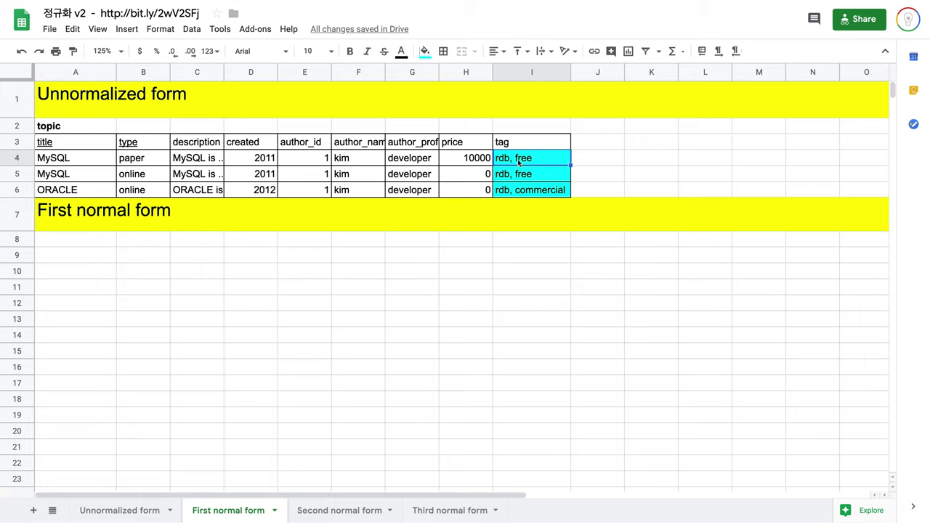
pyautogui.click(373, 246)
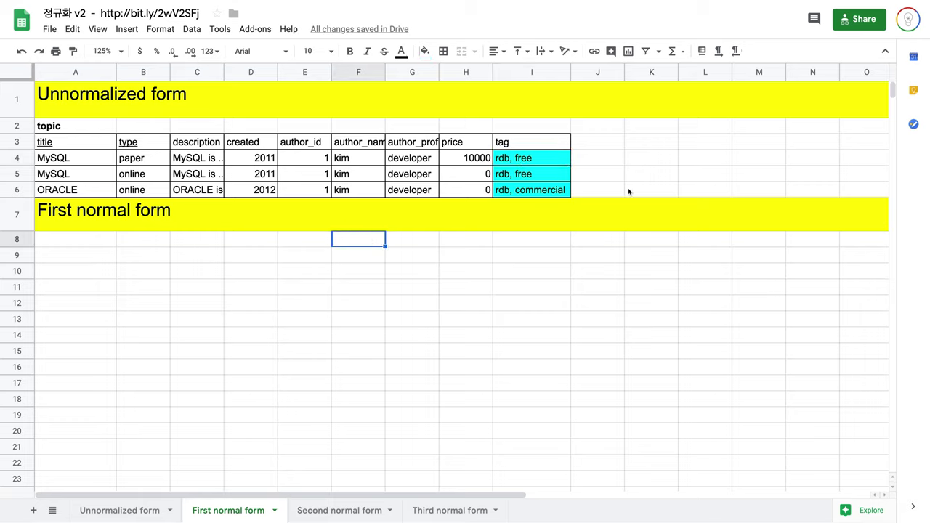
# Enter the query SELECT * FROM topic WHERE tag = 'free' in cell J4, beside the topic table's tag column
pyautogui.click(607, 163)
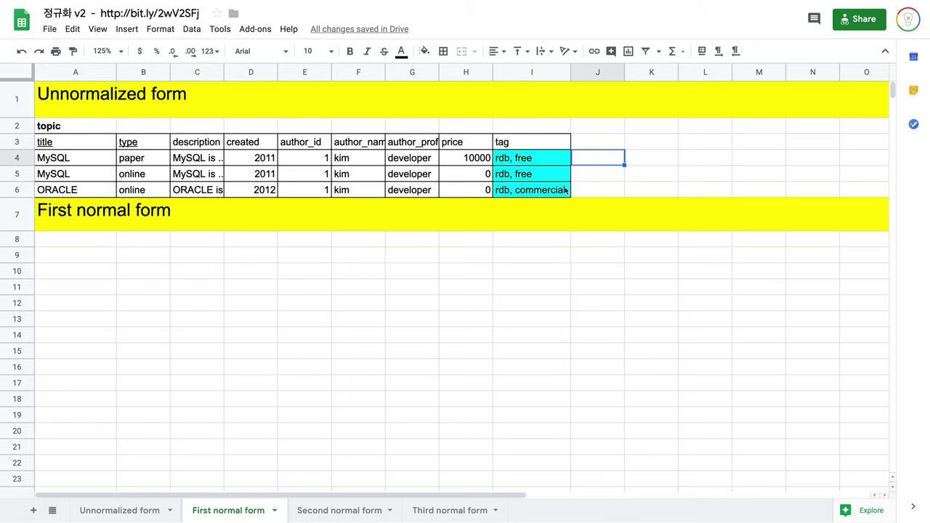
pyautogui.hscroll(4, 564, 189)
pyautogui.write('SELECT &')
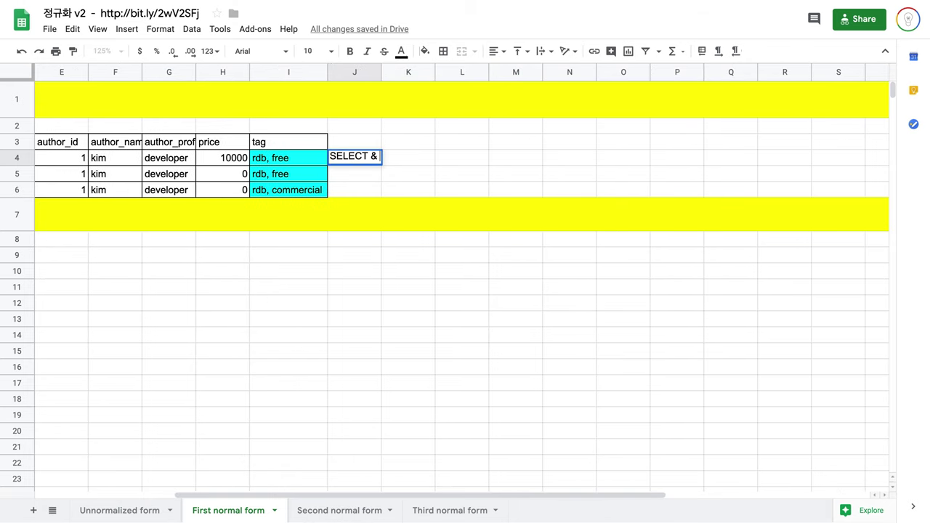
pyautogui.press('BackSpace')
pyautogui.write('* FRM')
pyautogui.press('BackSpace')
pyautogui.write('OM topi')
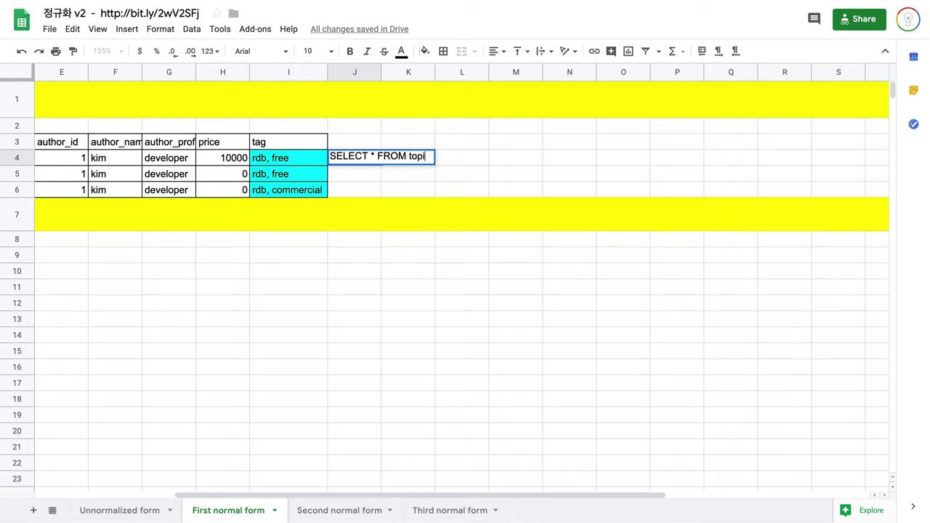
pyautogui.write('c WHERE ta')
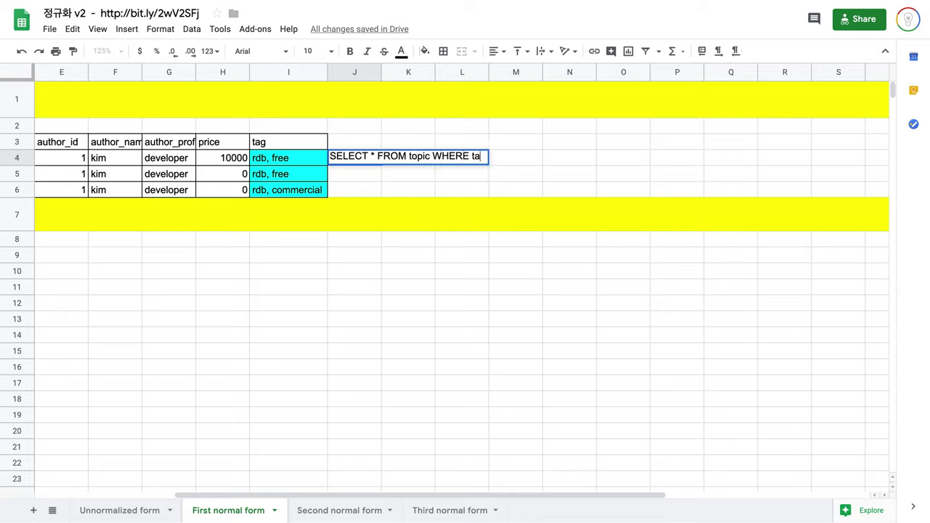
pyautogui.write("g = 'free'")
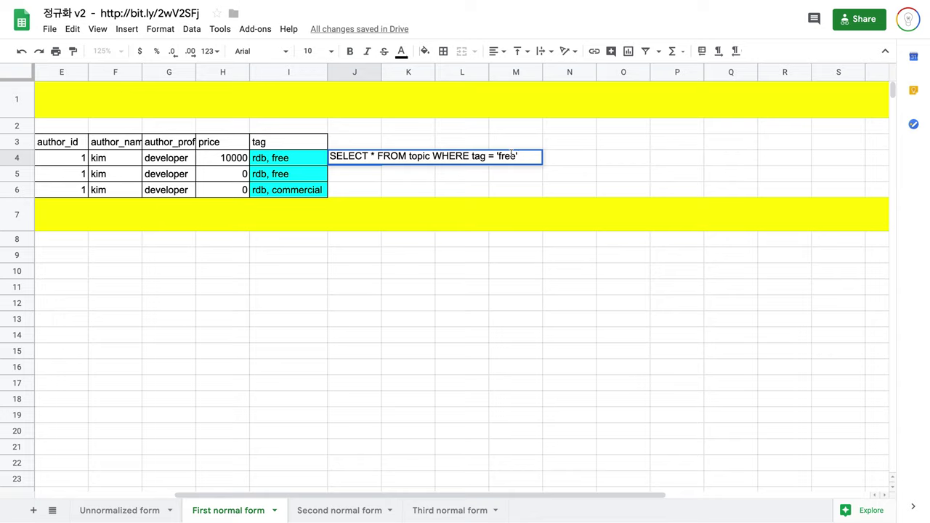
pyautogui.click(278, 156)
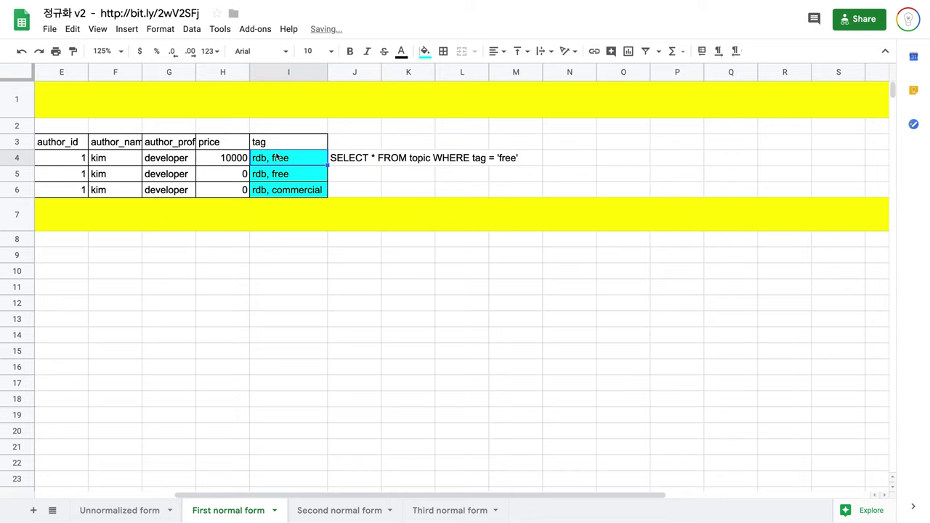
# Copy the query from cell J4 into cell J5
pyautogui.click(340, 162)
pyautogui.click(350, 189)
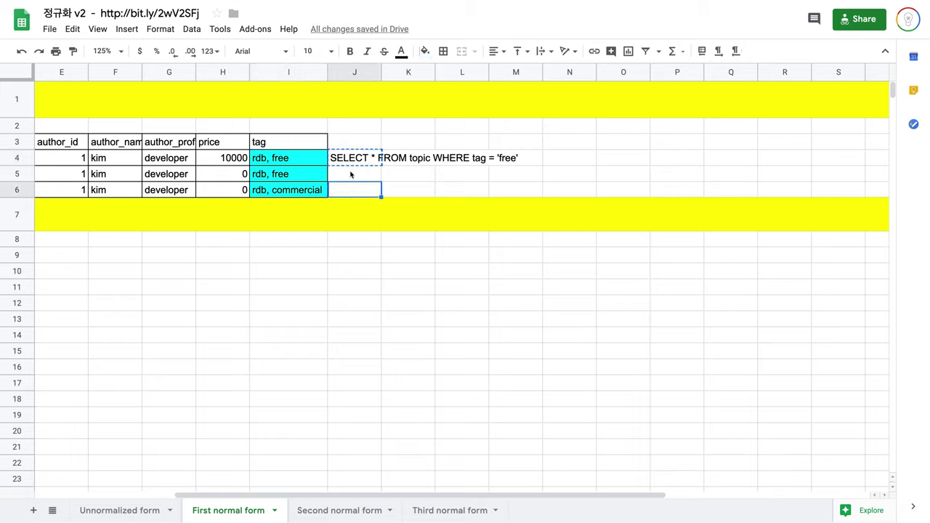
pyautogui.click(353, 177)
pyautogui.write("SELECT * FROM topic WHERE tag = 'free'")
# Replace the WHERE clause of the query in cell J5 with ORDER BY tag
pyautogui.click(494, 177)
pyautogui.doubleClick(493, 177)
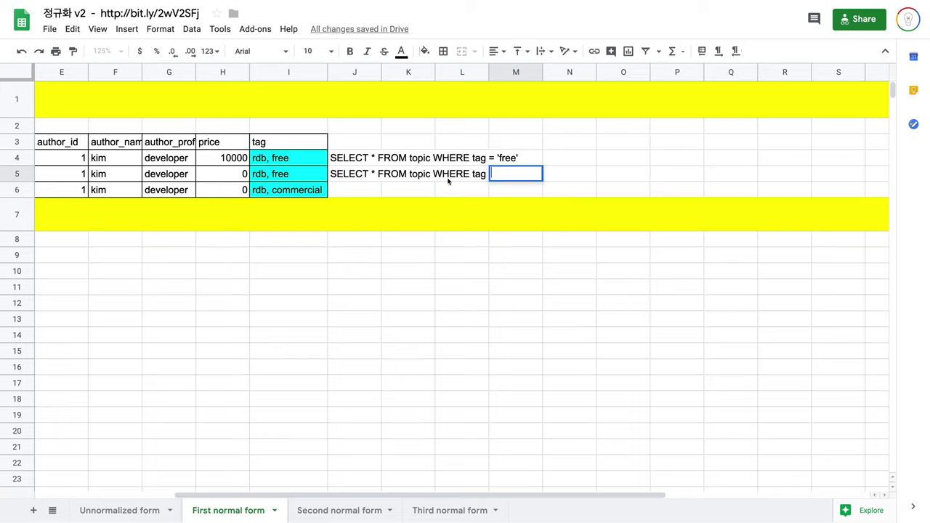
pyautogui.doubleClick(448, 180)
pyautogui.click(536, 178)
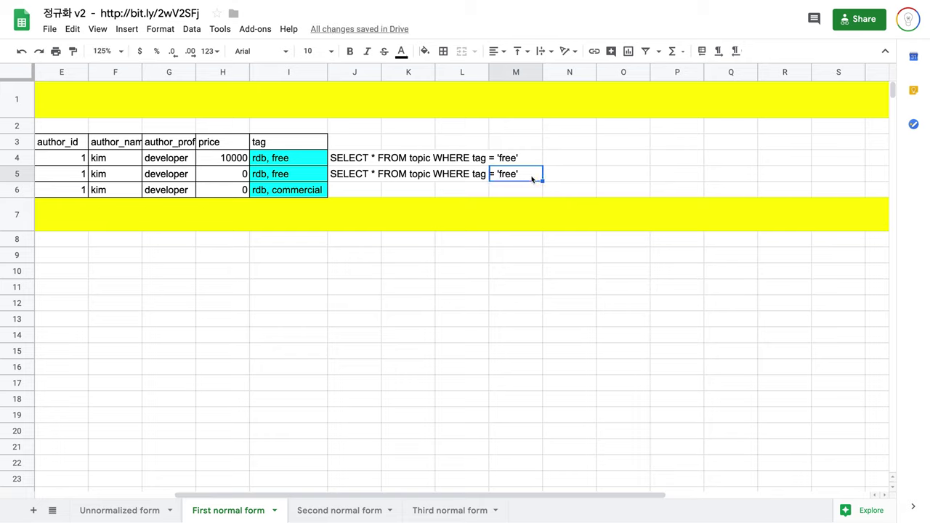
pyautogui.doubleClick(350, 176)
pyautogui.moveTo(433, 173); pyautogui.dragTo(553, 173)
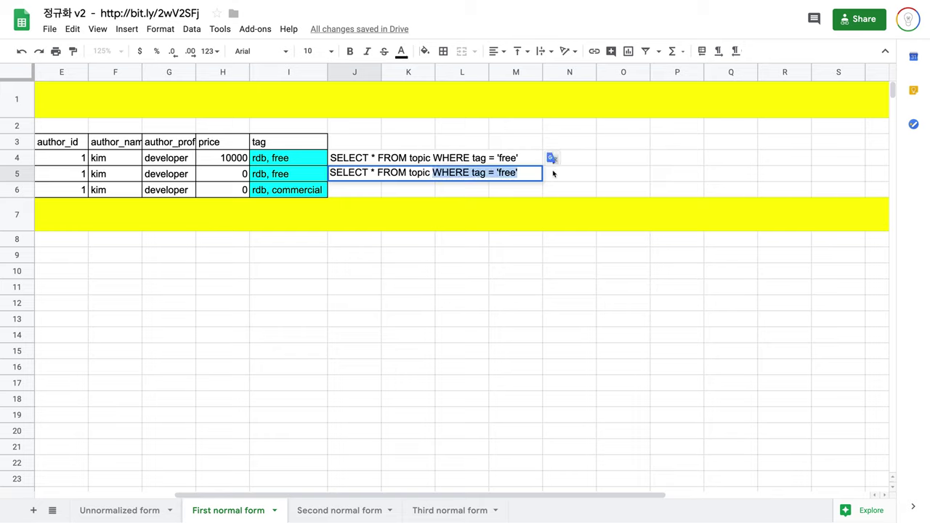
pyautogui.write('ORDER BY ')
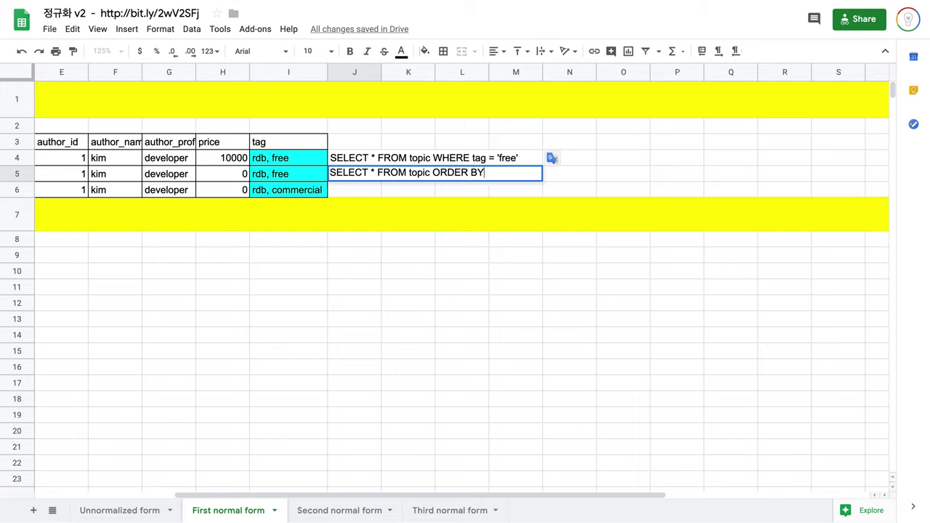
pyautogui.write('tag')
pyautogui.press('Return')
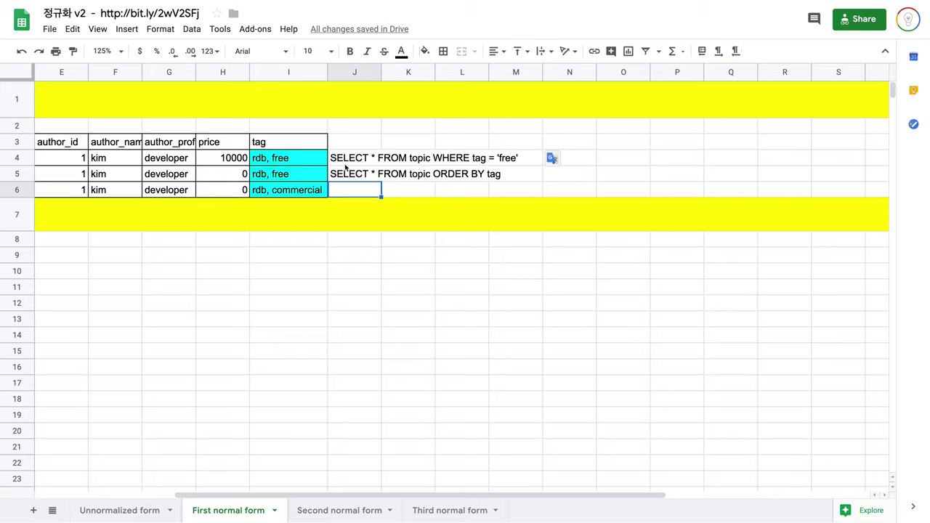
pyautogui.moveTo(348, 159); pyautogui.dragTo(562, 184)
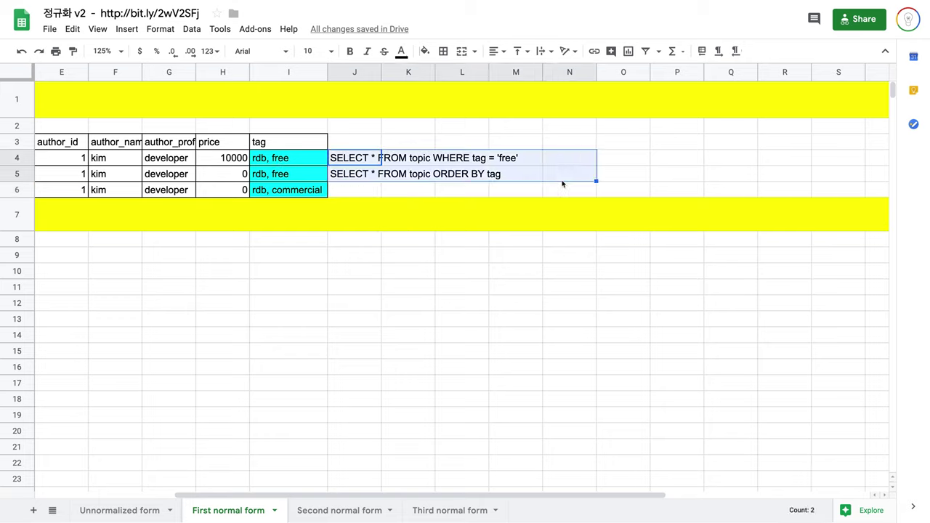
pyautogui.write('\\')
pyautogui.click(524, 195)
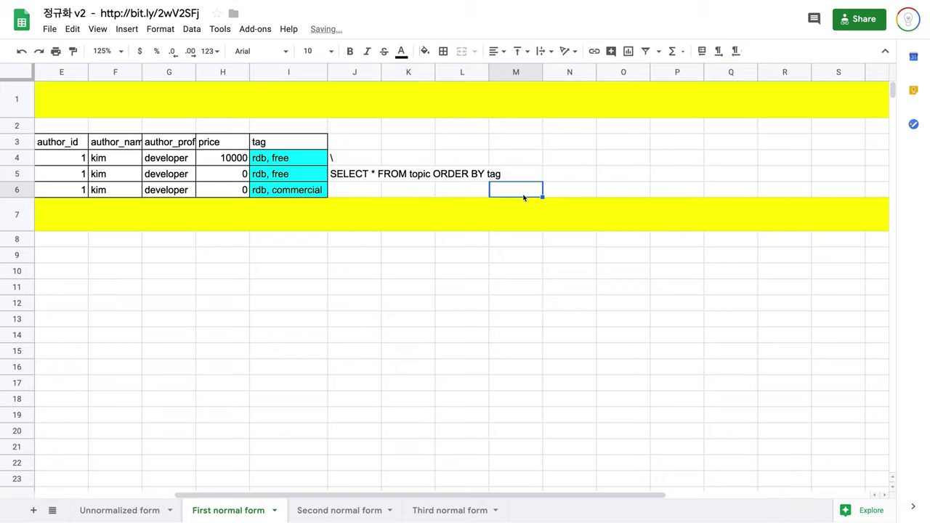
pyautogui.hotkey('ctrl', 'z')
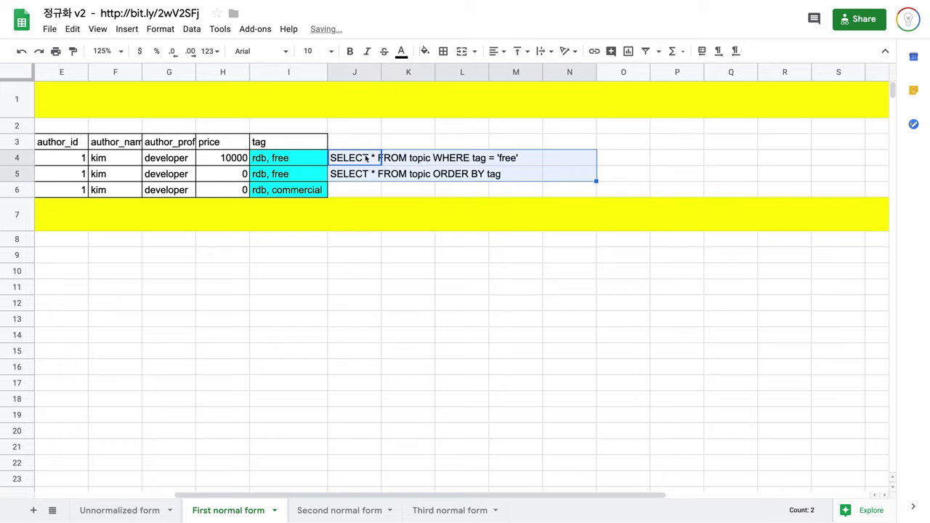
# Clear both SQL queries from cells J4 and J5 beside the topic table
pyautogui.moveTo(473, 173); pyautogui.dragTo(361, 176)
pyautogui.press('Delete')
pyautogui.click(515, 175)
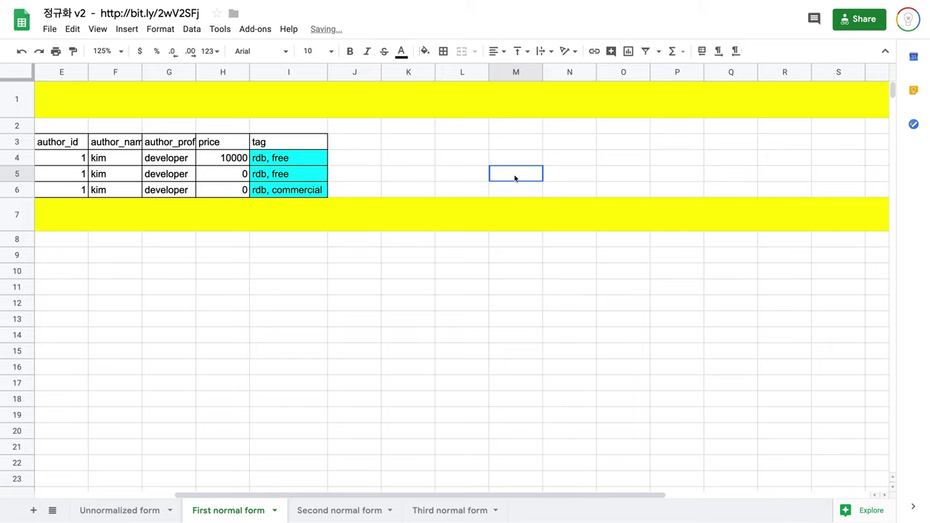
pyautogui.hscroll(-3, 514, 178)
pyautogui.hscroll(-1, 514, 178)
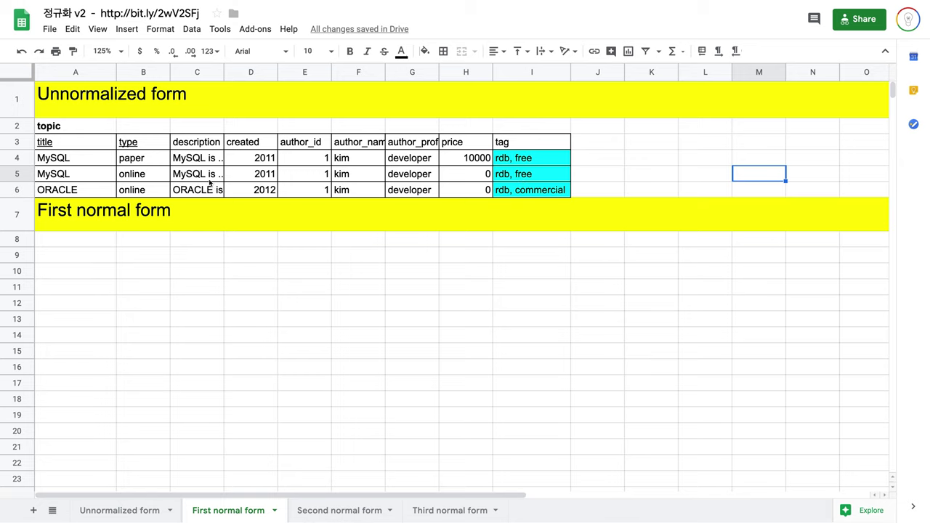
pyautogui.click(60, 128)
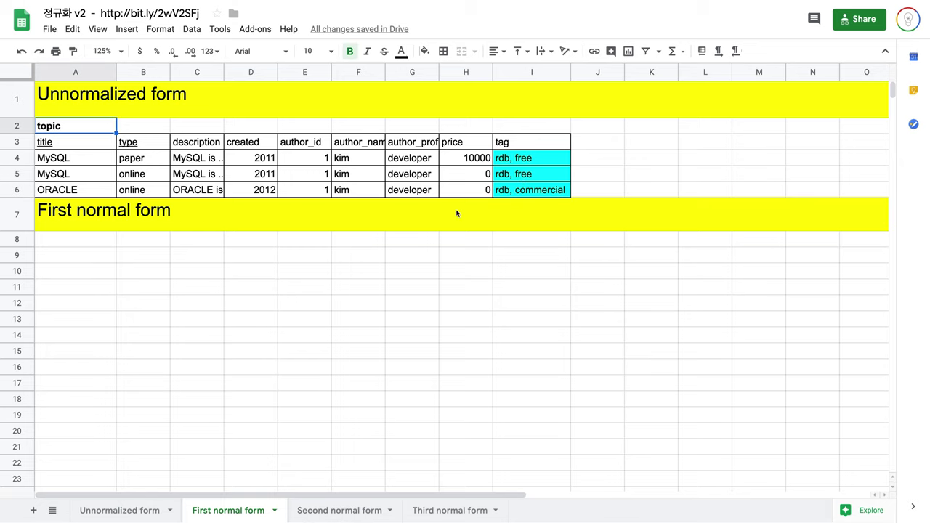
# Copy the whole unnormalized topic table, including its title, to cell A8 below the First normal form heading
pyautogui.keyDown('shift'); pyautogui.click(526, 193); pyautogui.keyUp('shift')
pyautogui.hotkey('ctrl', 'c')
pyautogui.click(71, 242)
pyautogui.hotkey('ctrl', 'v')
pyautogui.click(530, 320)
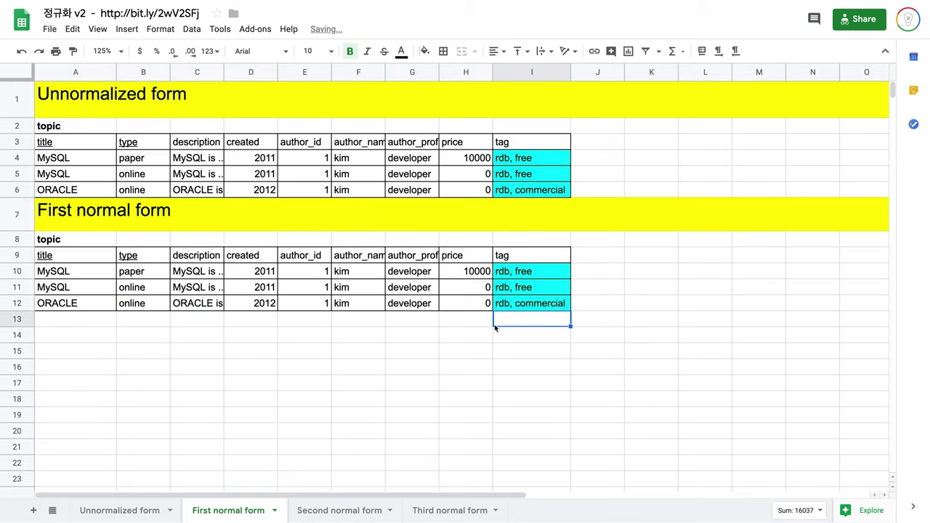
# Delete rows 11 and 12 from the copied topic table, keeping only the MySQL paper record
pyautogui.click(536, 288)
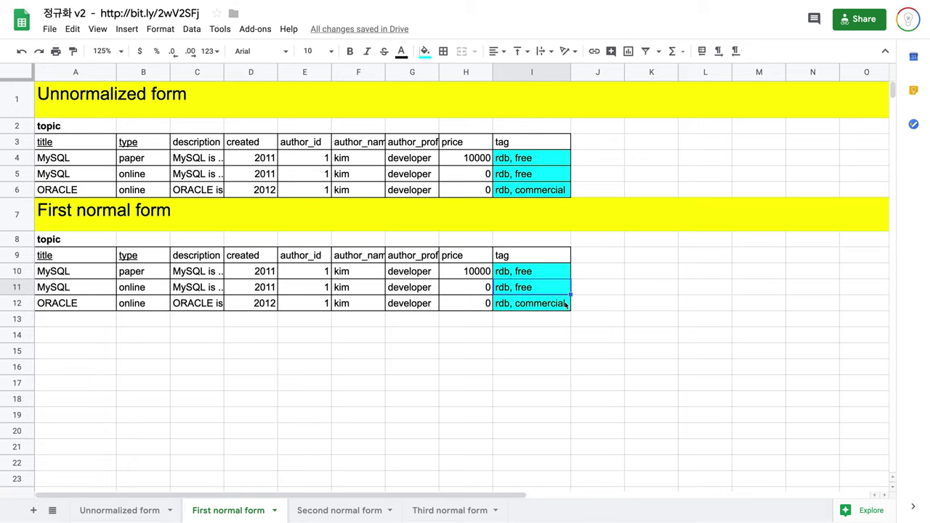
pyautogui.keyDown('shift'); pyautogui.click(17, 303); pyautogui.keyUp('shift')
pyautogui.rightClick(17, 302)
pyautogui.click(78, 284)
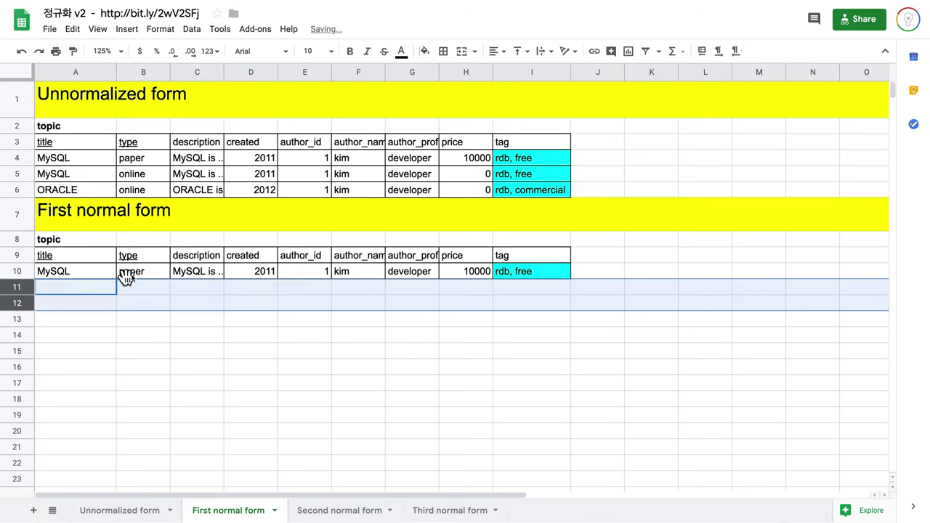
pyautogui.click(113, 275)
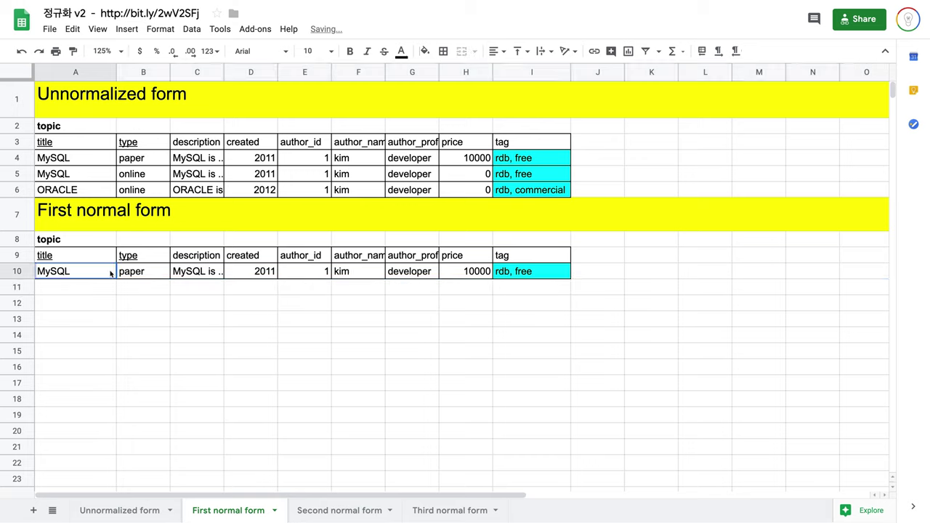
# Duplicate the MySQL paper record in row 10 into row 11
pyautogui.click(23, 274)
pyautogui.hotkey('ctrl', 'c')
pyautogui.click(23, 288)
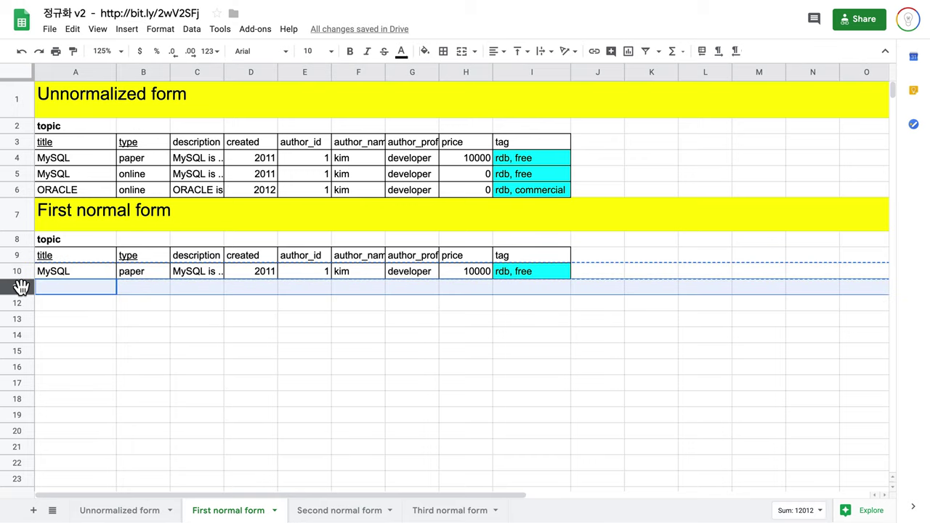
pyautogui.hotkey('ctrl', 'v')
pyautogui.click(286, 309)
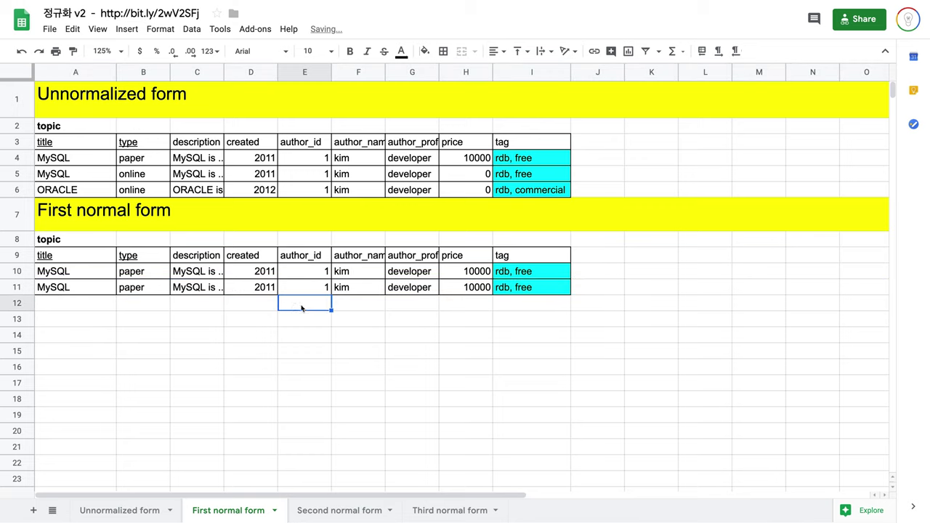
# Reduce the tag of the first MySQL paper record in cell I10 to rdb
pyautogui.doubleClick(520, 273)
pyautogui.press('BackSpace')
pyautogui.press('BackSpace')
pyautogui.press('BackSpace')
pyautogui.press('BackSpace')
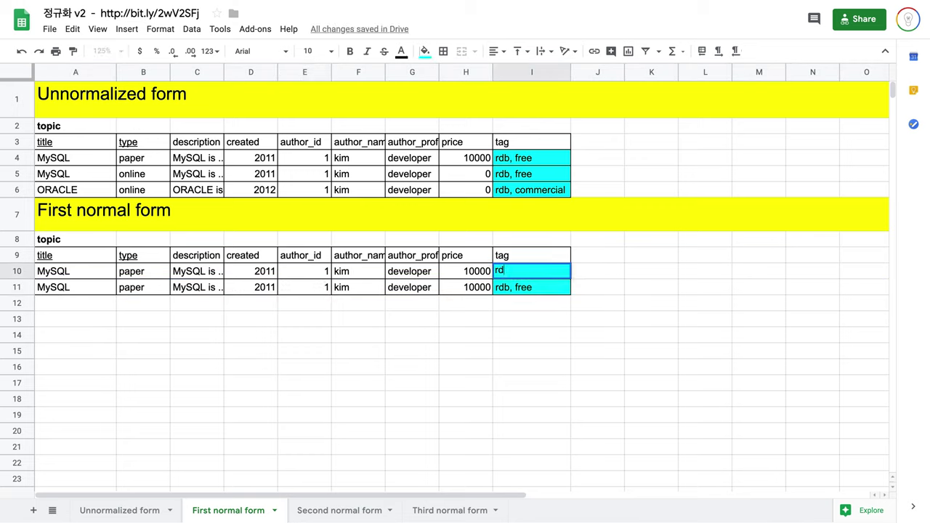
pyautogui.write('b')
pyautogui.press('BackSpace')
pyautogui.press('BackSpace')
pyautogui.write('d')
pyautogui.press('BackSpace')
# Reduce the tag of the second MySQL paper record in cell I11 to free
pyautogui.doubleClick(531, 289)
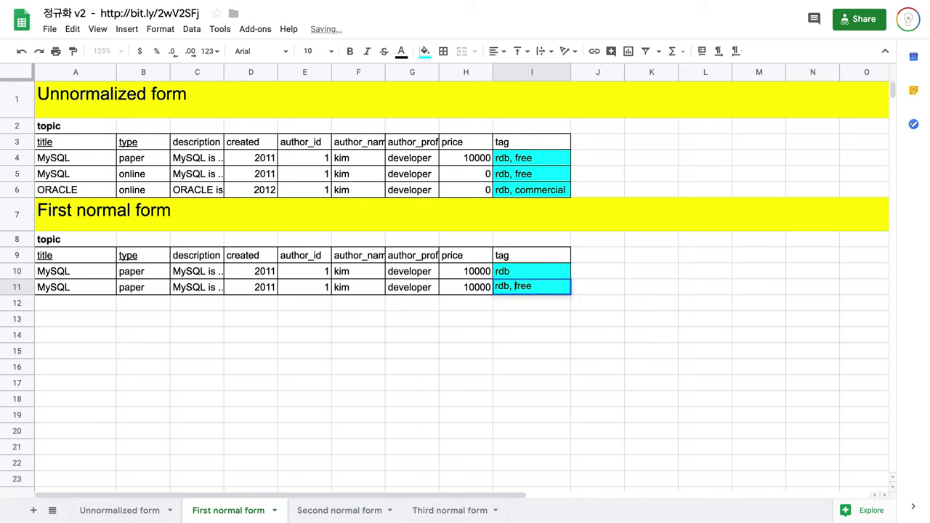
pyautogui.press('Home')
pyautogui.hotkey('shift', 'Right')
pyautogui.hotkey('shift', 'Right')
pyautogui.hotkey('shift', 'Right')
pyautogui.hotkey('shift', 'Right')
pyautogui.hotkey('shift', 'Right')
pyautogui.press('Delete')
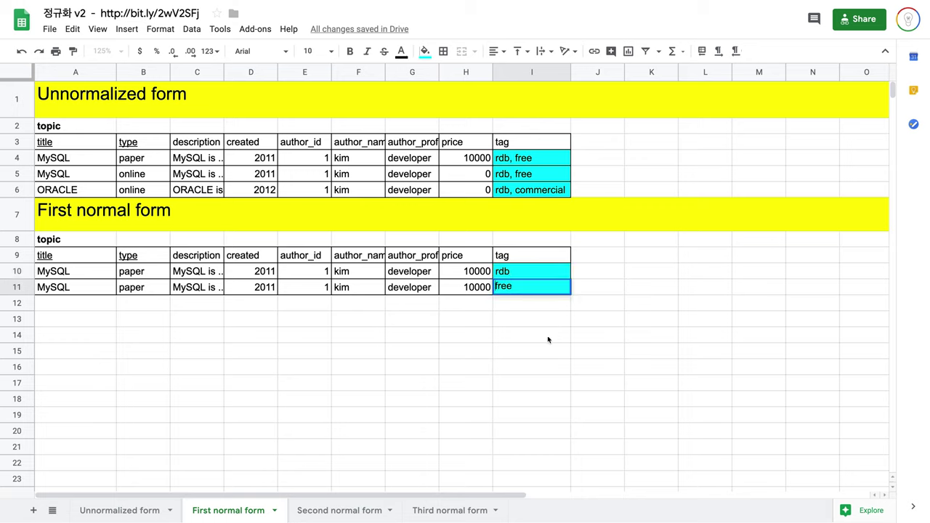
pyautogui.click(549, 340)
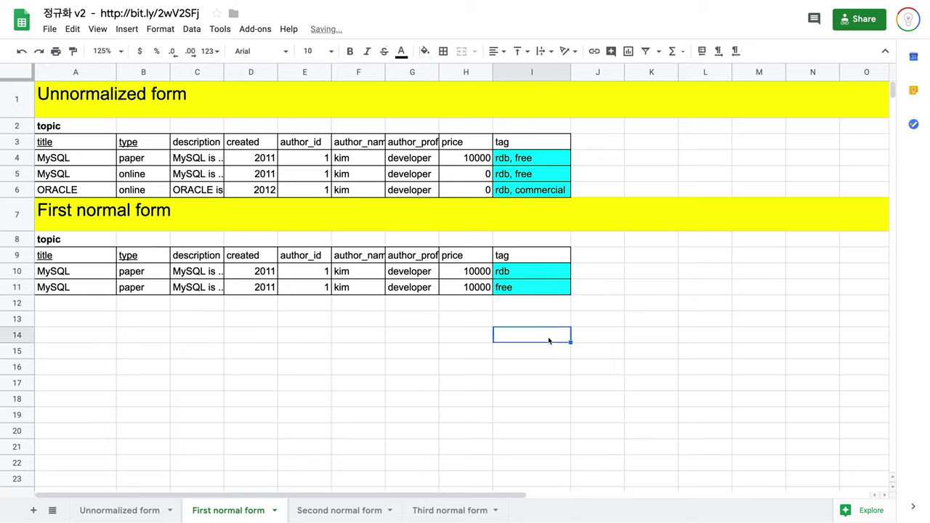
pyautogui.moveTo(468, 291); pyautogui.dragTo(74, 275)
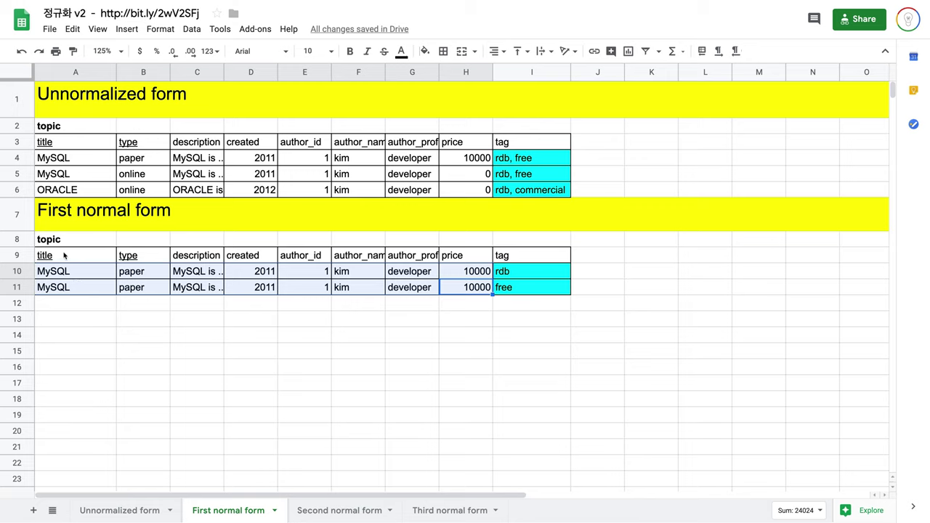
pyautogui.click(64, 256)
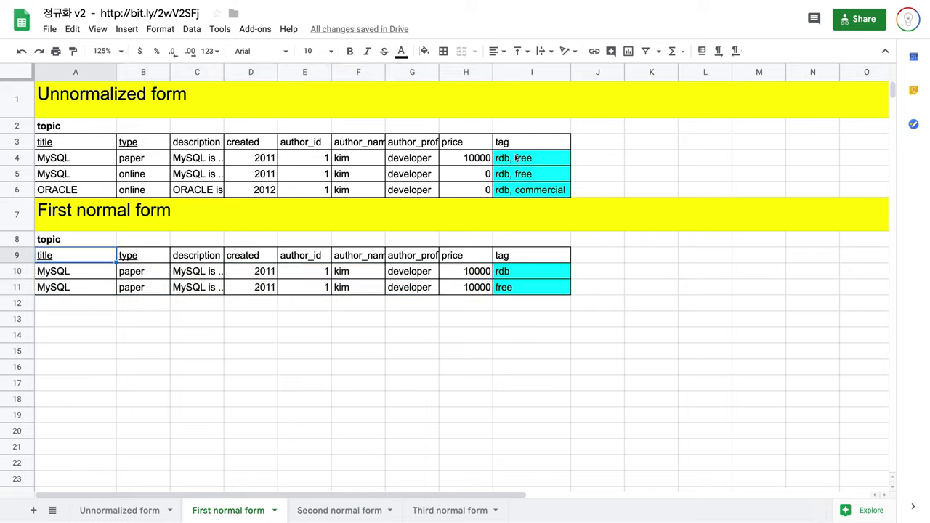
# Copy the unnormalized topic table's title, header row and first record to cell A13
pyautogui.click(537, 163)
pyautogui.moveTo(537, 163); pyautogui.dragTo(51, 130)
pyautogui.hotkey('ctrl', 'c')
pyautogui.click(65, 322)
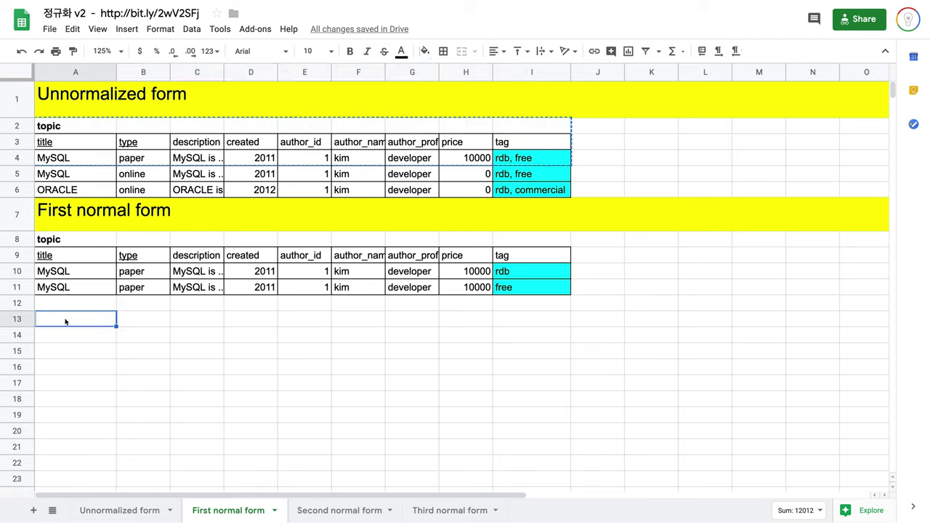
pyautogui.hotkey('ctrl', 'v')
pyautogui.click(490, 378)
# Rename the tag header in cell I14 to tag1 and add a tag2 header in cell J14
pyautogui.doubleClick(532, 337)
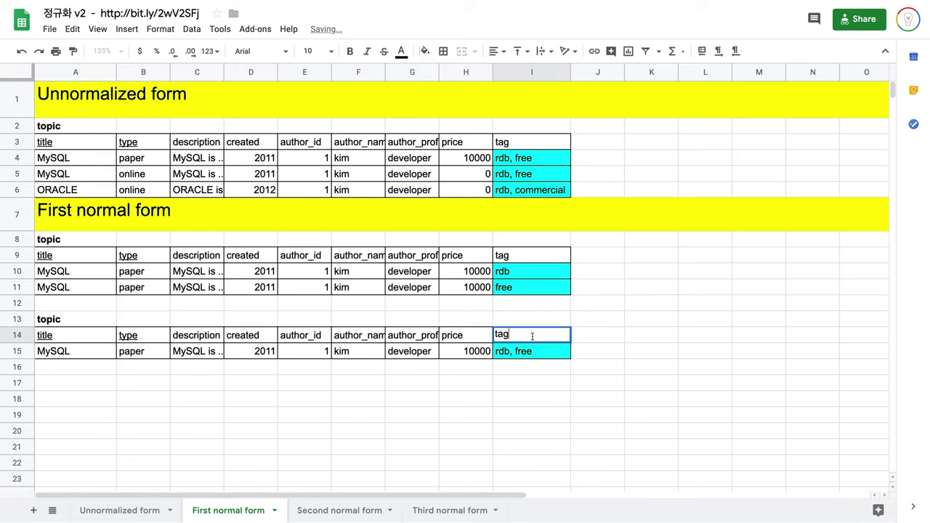
pyautogui.write('1')
pyautogui.click(616, 336)
pyautogui.write('tag')
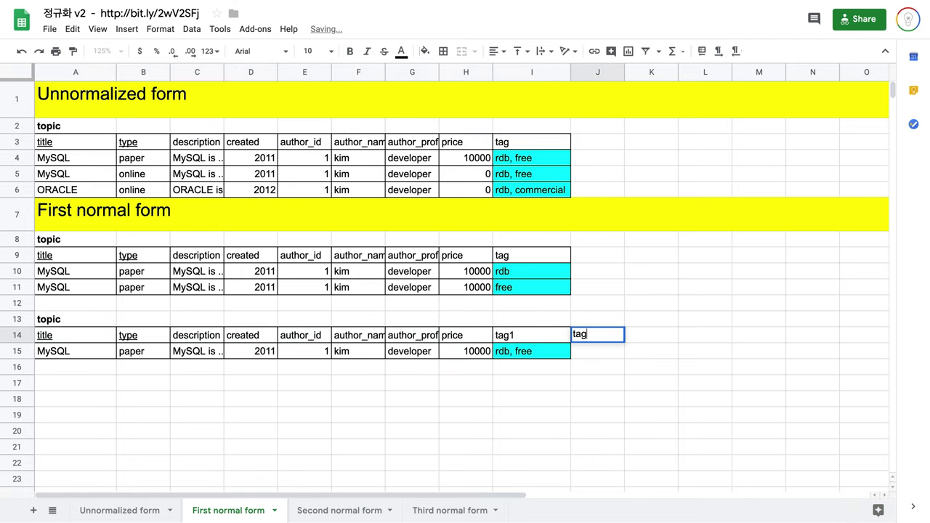
pyautogui.write('2')
# Fill the MySQL record in row 15 with rdb under tag1 and free under tag2
pyautogui.click(532, 351)
pyautogui.write('rdb')
pyautogui.click(588, 354)
pyautogui.write('free')
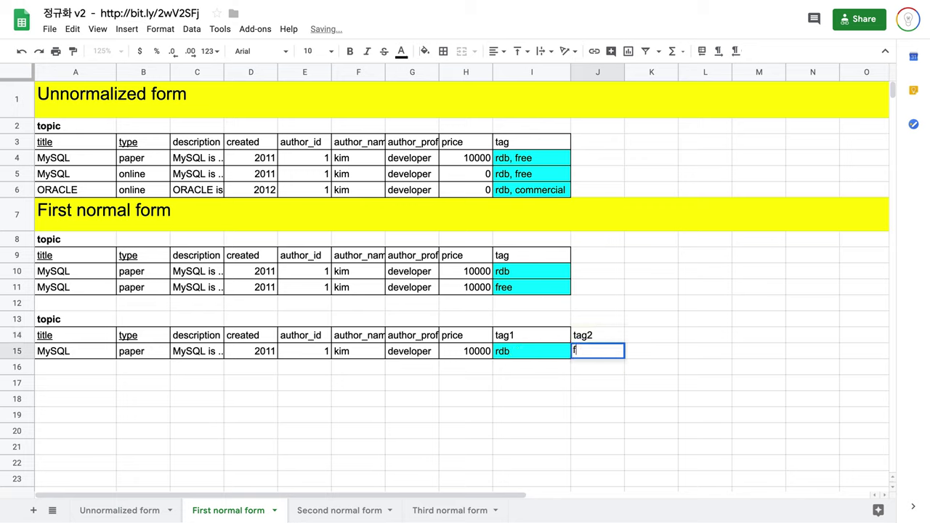
pyautogui.click(627, 347)
# Apply all borders to the new tag2 column cells J14:J15
pyautogui.moveTo(616, 337); pyautogui.dragTo(598, 351)
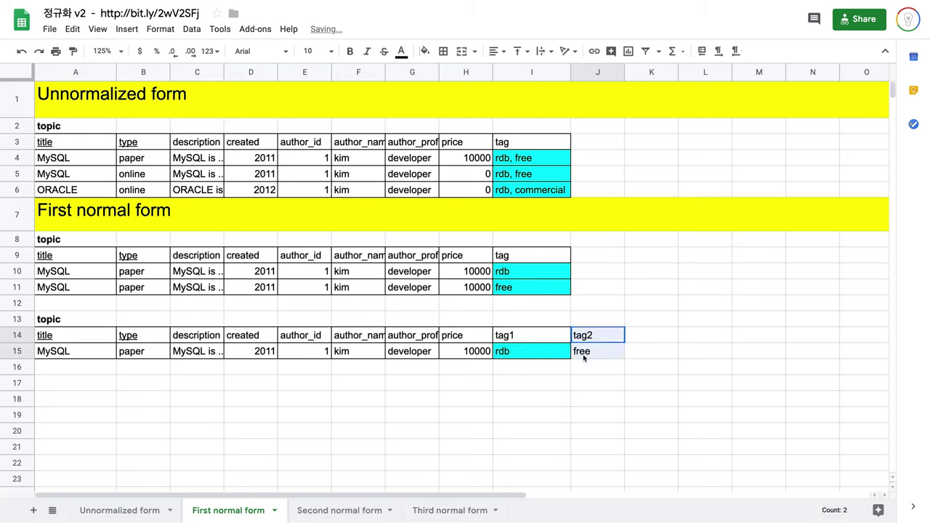
pyautogui.click(443, 52)
pyautogui.click(449, 74)
pyautogui.click(866, 415)
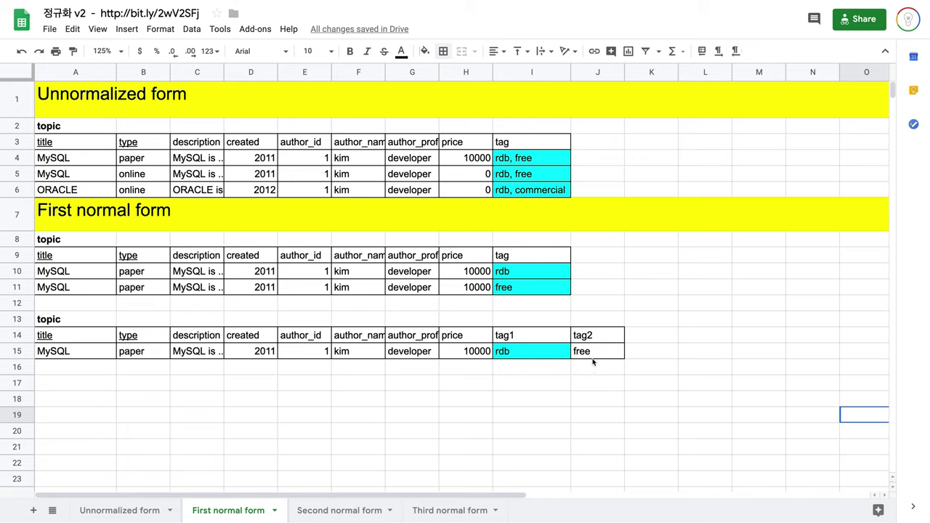
pyautogui.click(590, 354)
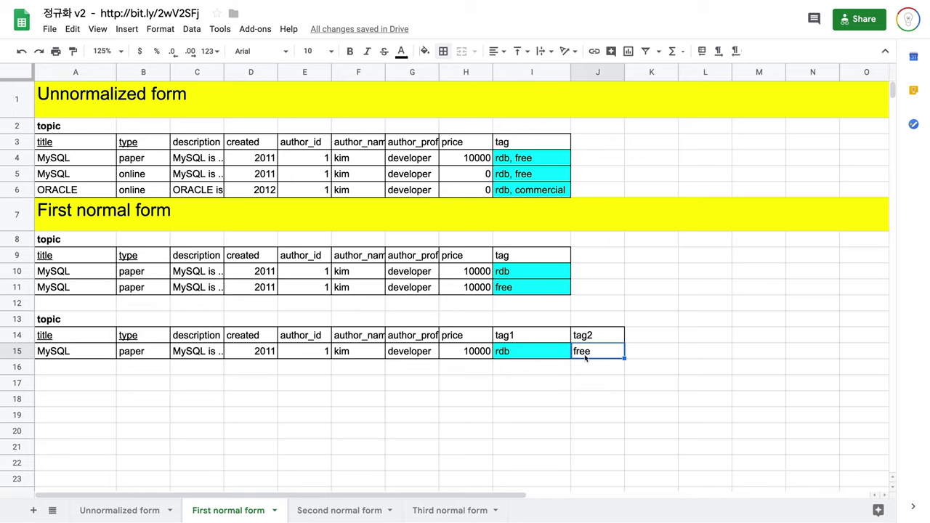
pyautogui.moveTo(642, 336); pyautogui.dragTo(646, 355)
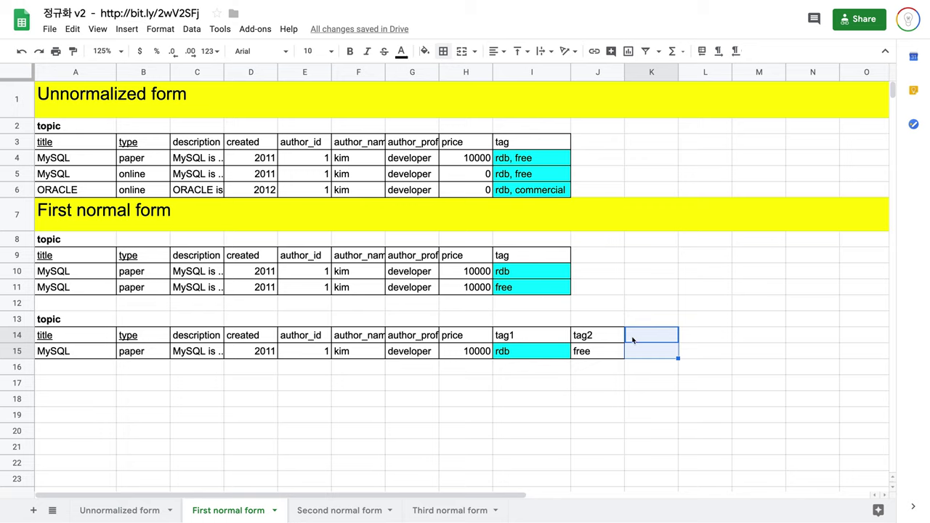
# Replace the tag2 value of the MySQL record in cell J15 with NULL
pyautogui.click(599, 351)
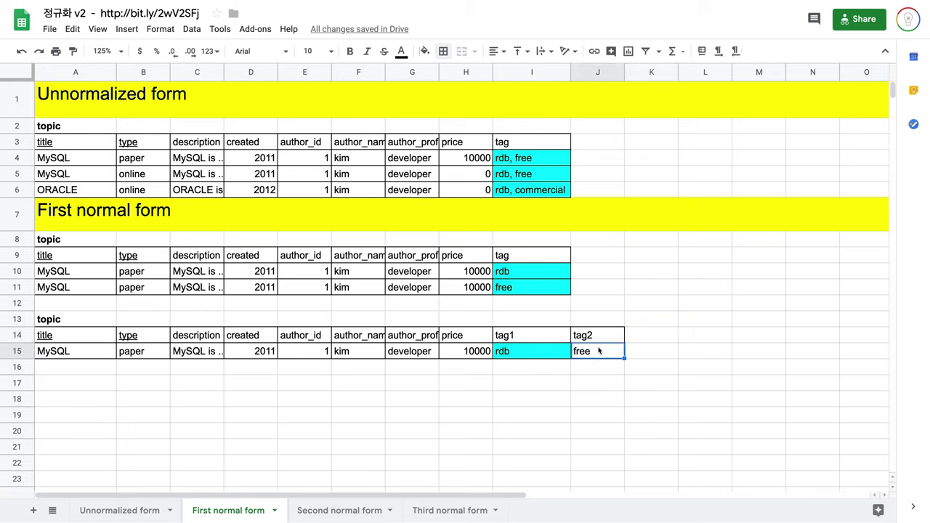
pyautogui.press('Delete')
pyautogui.click(646, 374)
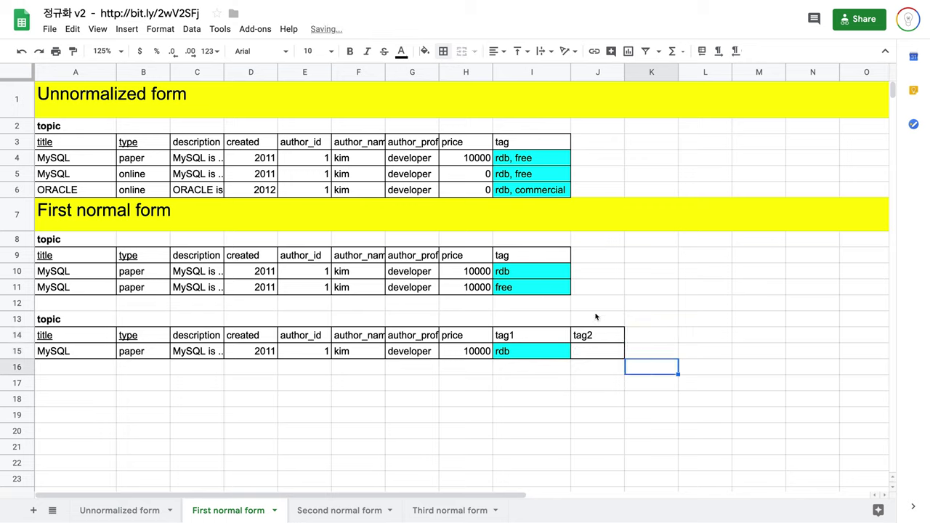
pyautogui.click(599, 353)
pyautogui.write('NULL')
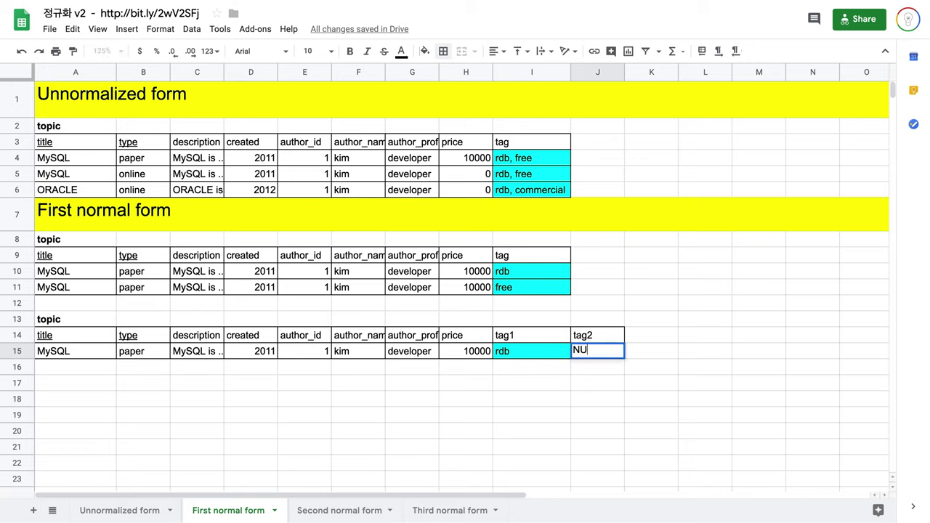
pyautogui.click(672, 352)
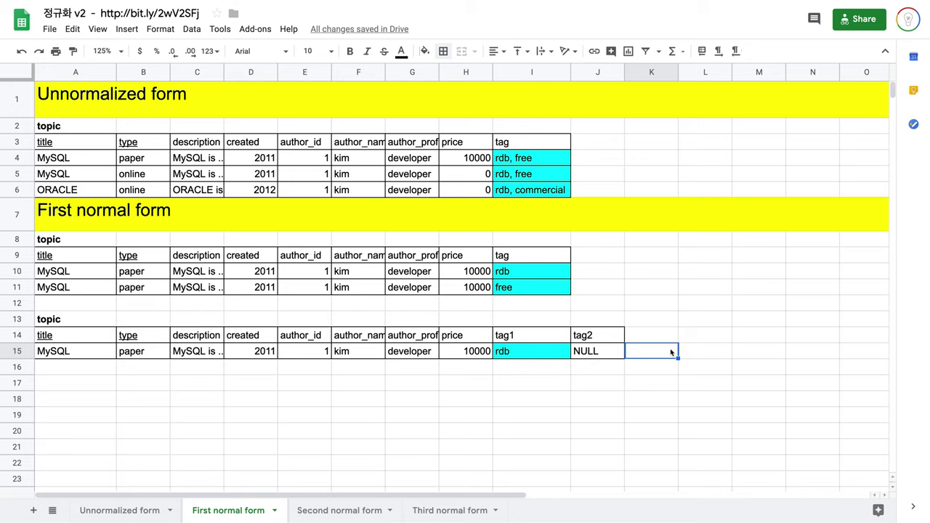
pyautogui.click(618, 349)
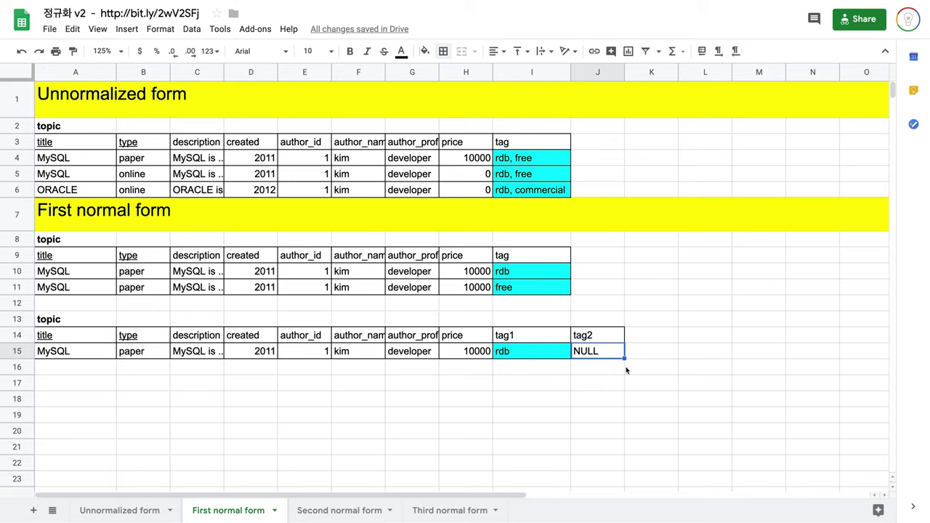
pyautogui.moveTo(631, 367); pyautogui.dragTo(36, 248)
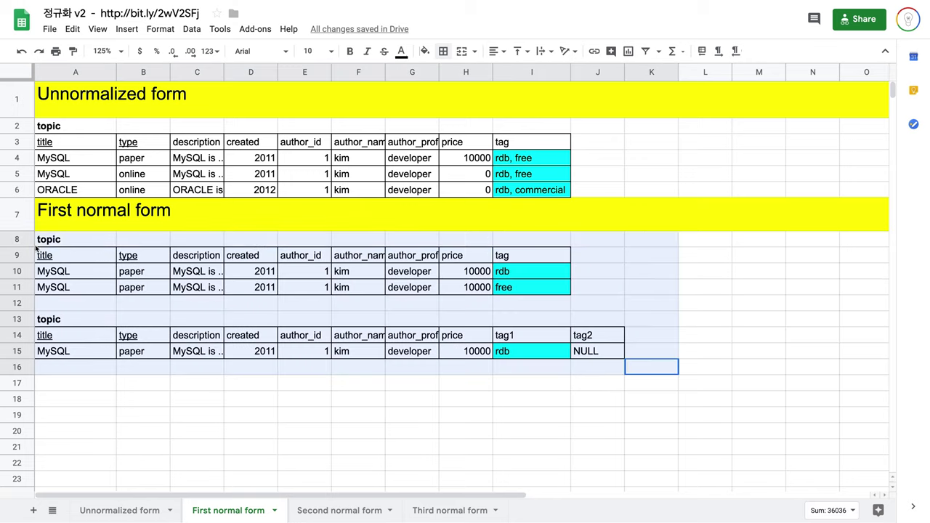
pyautogui.moveTo(523, 271); pyautogui.dragTo(541, 287)
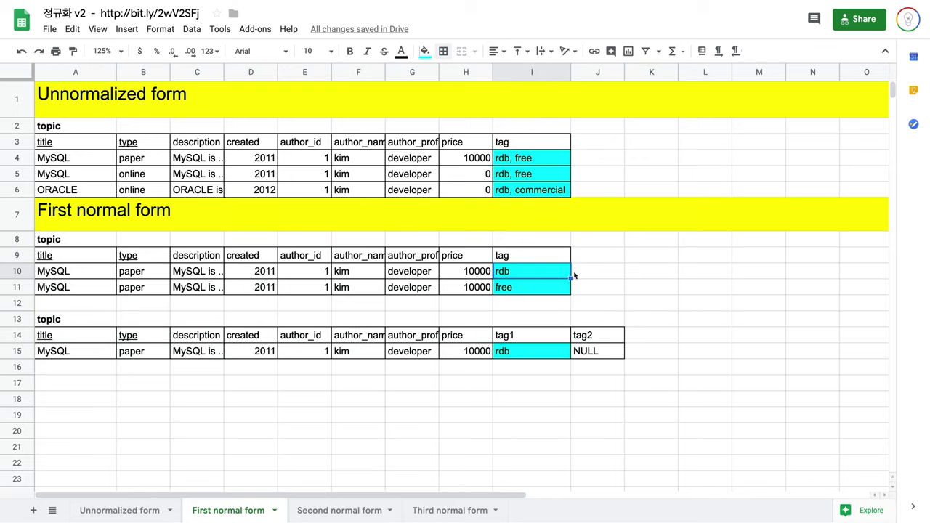
pyautogui.click(62, 130)
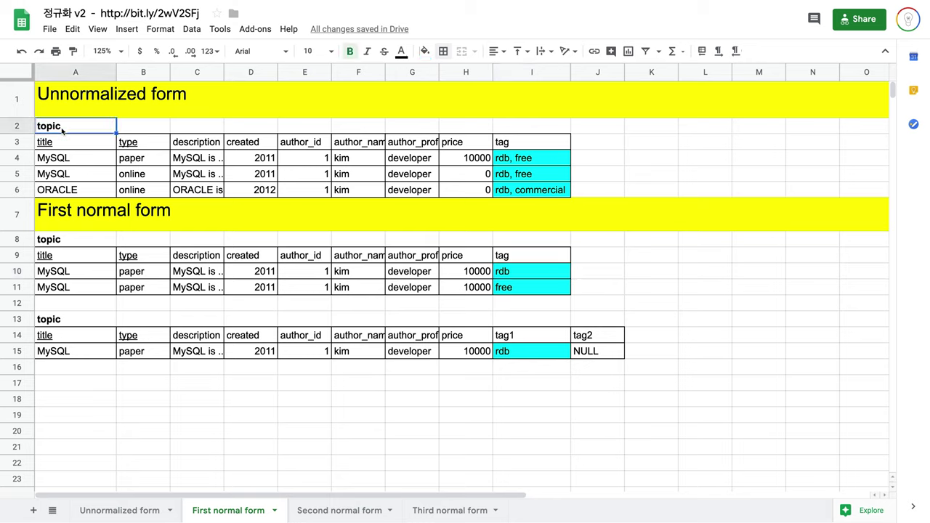
pyautogui.click(517, 146)
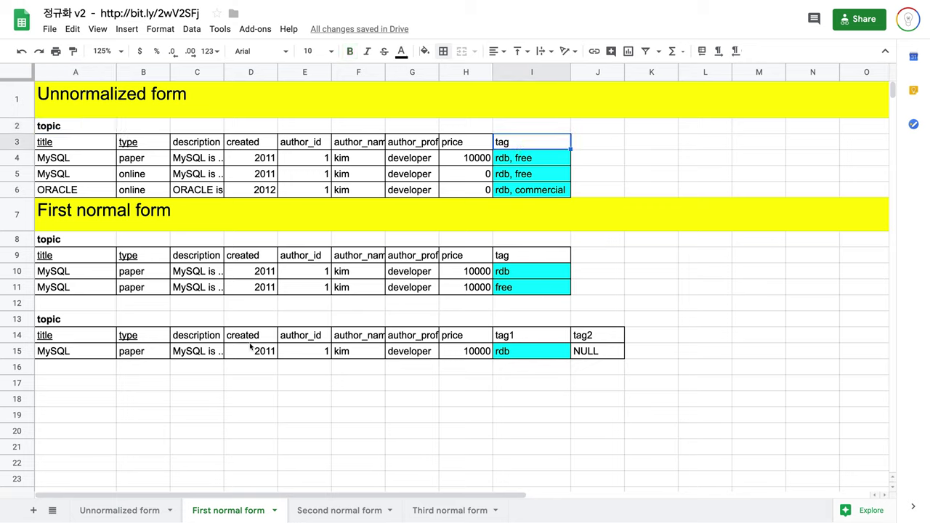
# Enter the entity labels Topic in cell B18 and Tag in cell G18, below the example tables
pyautogui.click(139, 407)
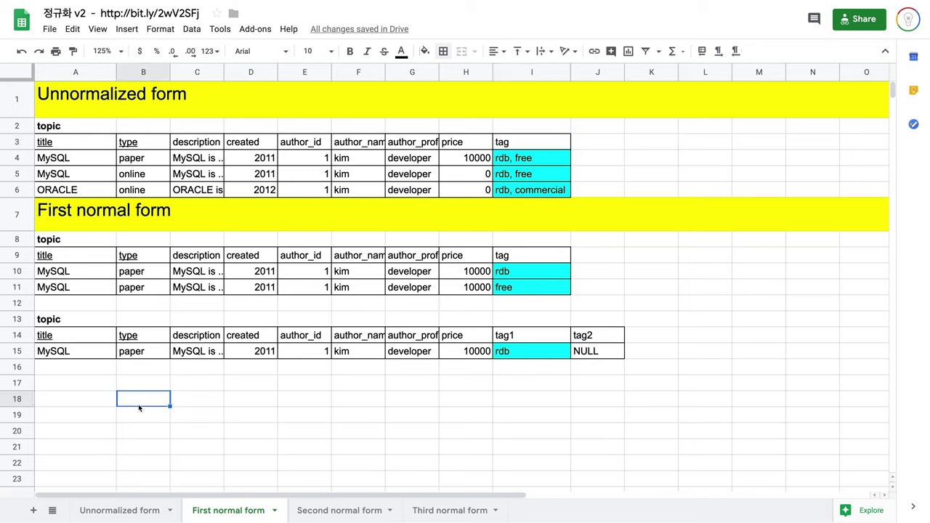
pyautogui.write('Topic')
pyautogui.press('Tab')
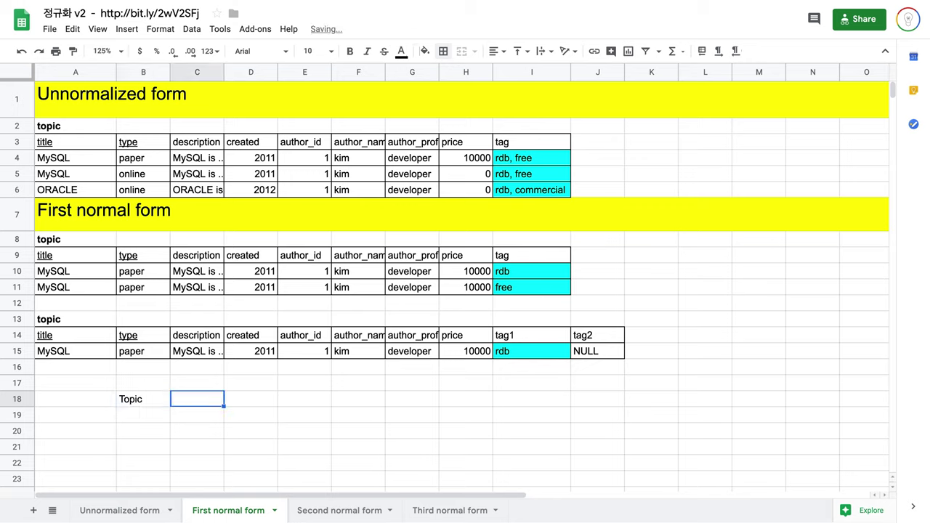
pyautogui.press('Tab')
pyautogui.press('Tab')
pyautogui.press('Tab')
pyautogui.press('Tab')
pyautogui.write('TA')
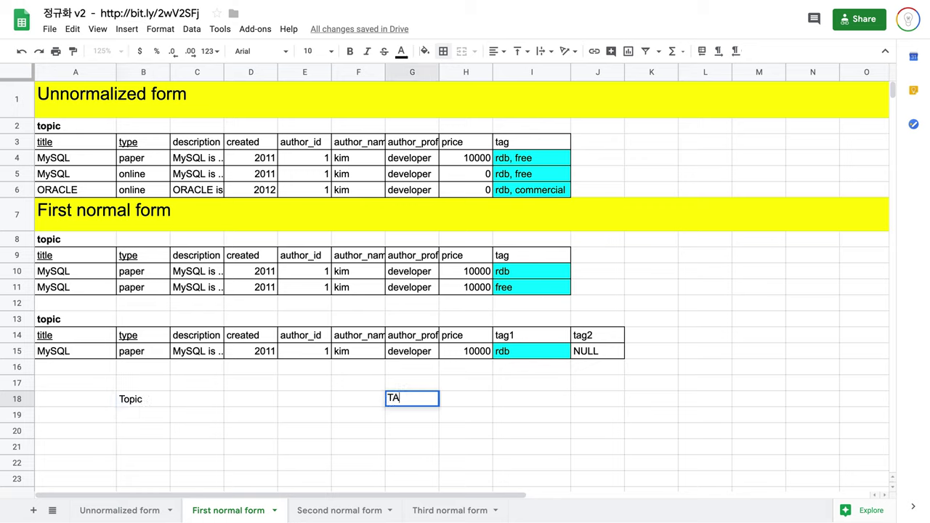
pyautogui.press('BackSpace')
pyautogui.write('ag')
pyautogui.press('Return')
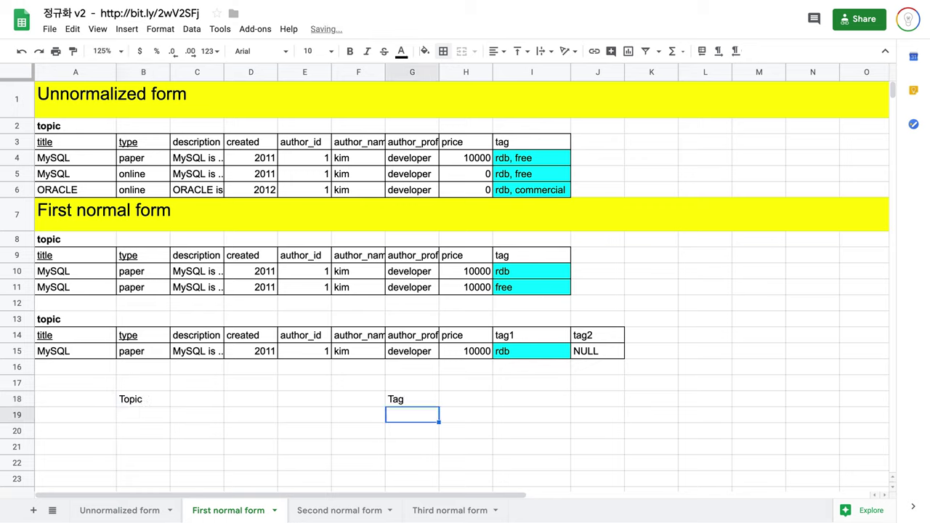
pyautogui.press('Left')
pyautogui.press('Left')
pyautogui.press('Left')
pyautogui.press('Left')
pyautogui.press('Left')
pyautogui.press('Left')
pyautogui.press('Up')
pyautogui.press('Right')
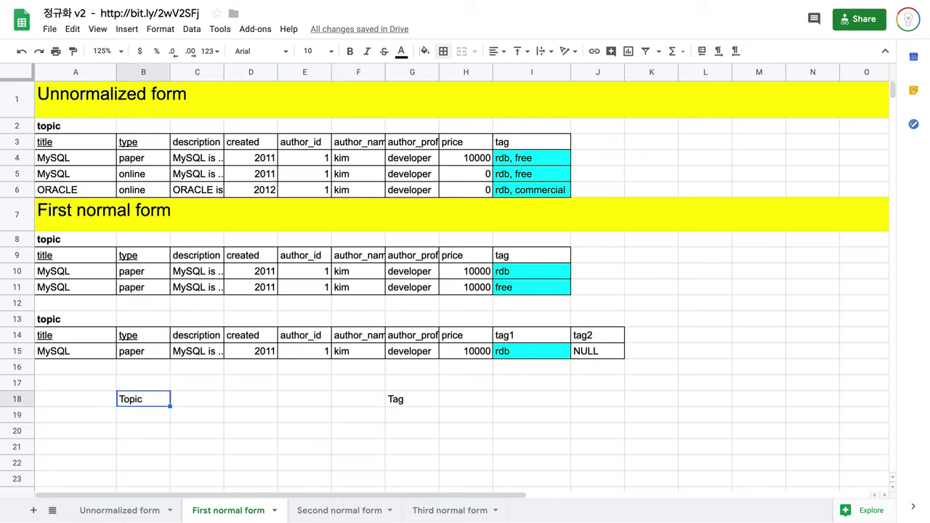
pyautogui.click(408, 399)
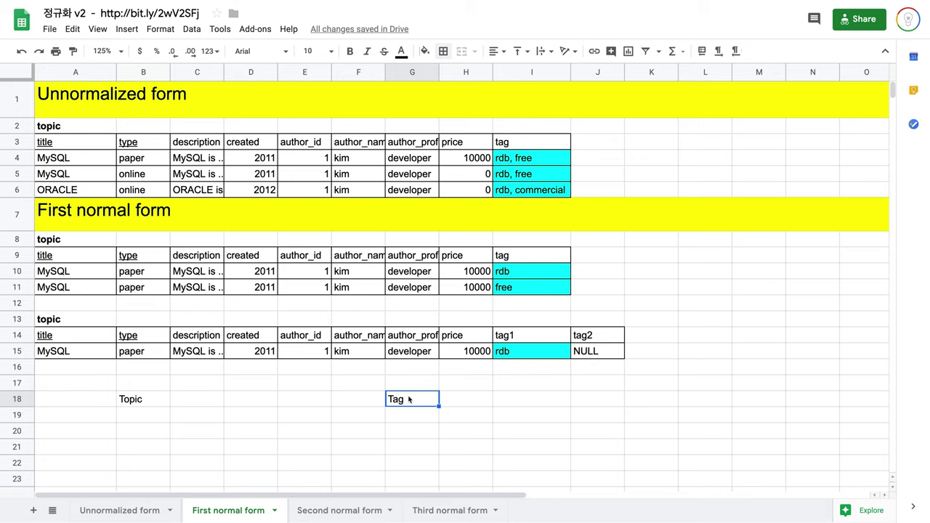
# Mark the many-to-many cardinality between the Topic and Tag labels with N in cell F18 and M in cell C18
pyautogui.click(84, 162)
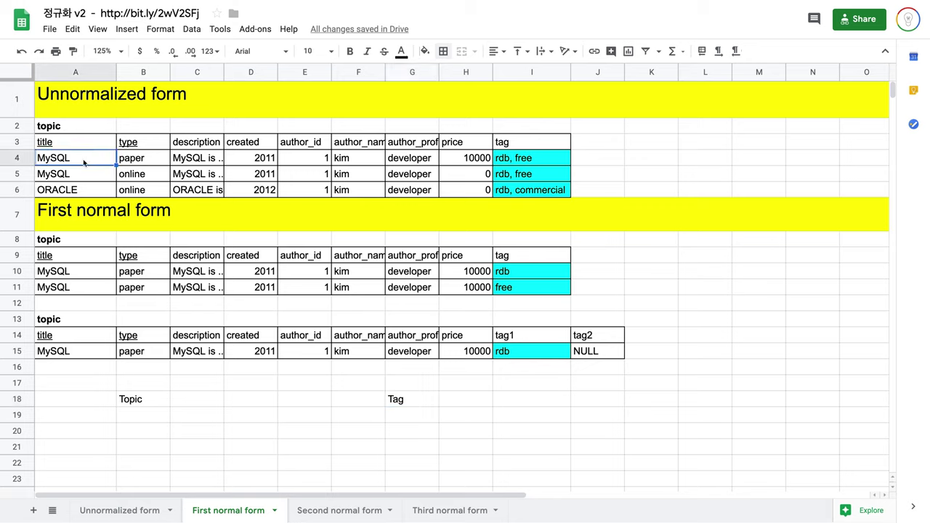
pyautogui.keyDown('shift'); pyautogui.click(529, 164); pyautogui.keyUp('shift')
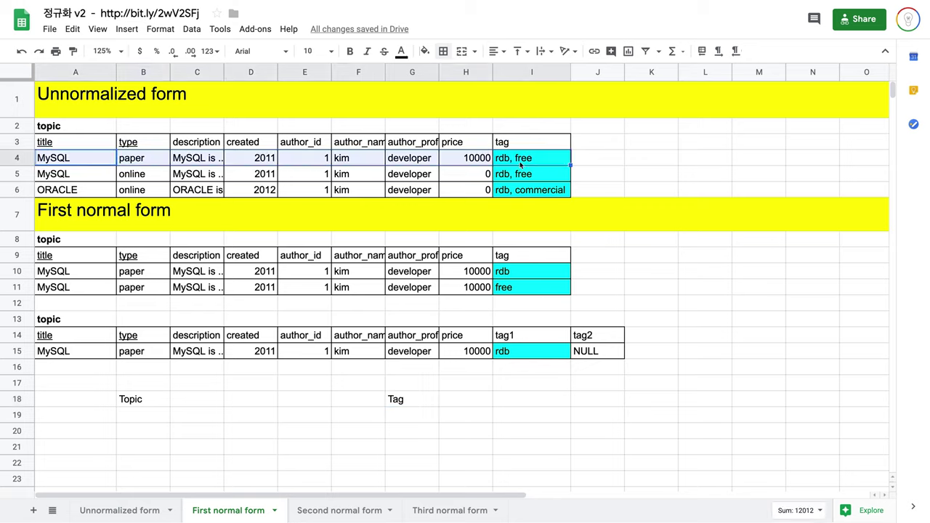
pyautogui.click(356, 405)
pyautogui.write('N')
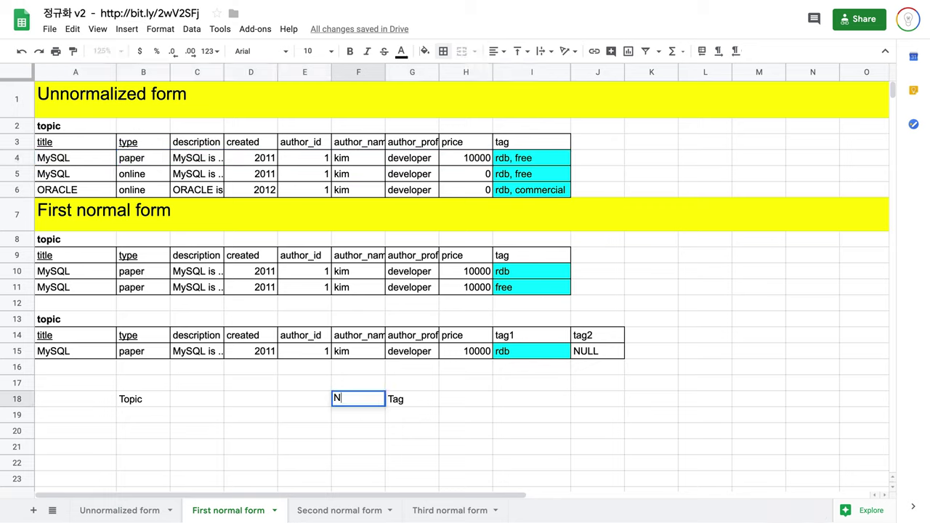
pyautogui.click(412, 407)
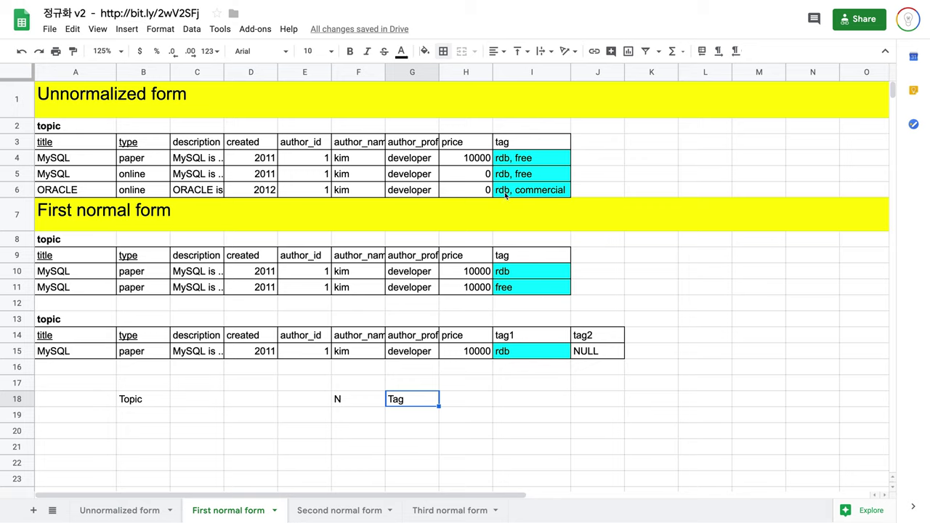
pyautogui.click(211, 402)
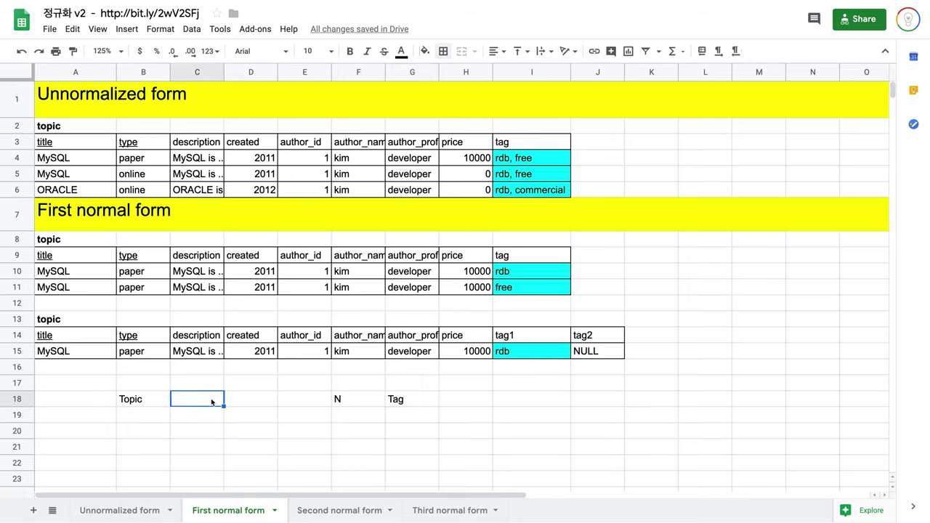
pyautogui.write('M')
pyautogui.click(346, 439)
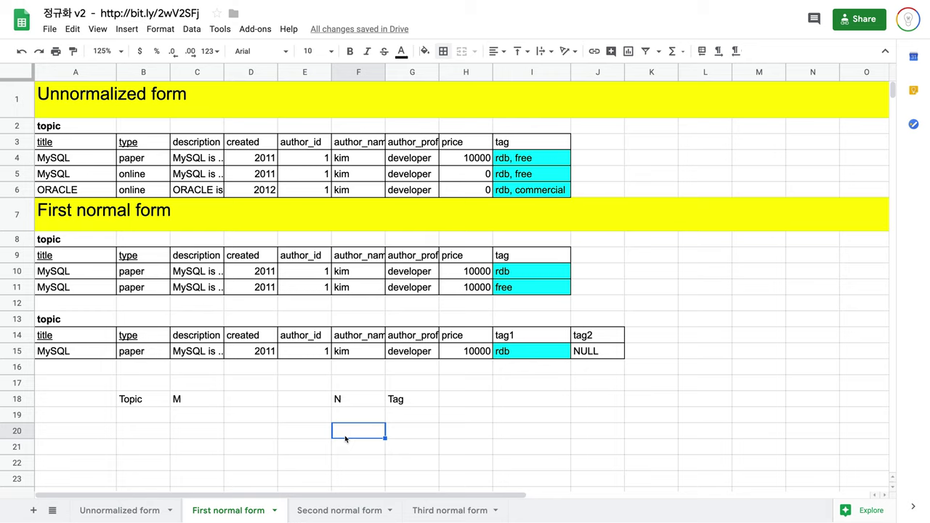
# Clear the entity labels and cardinality marks from cells B18:G19
pyautogui.moveTo(138, 399); pyautogui.dragTo(407, 417)
pyautogui.press('Delete')
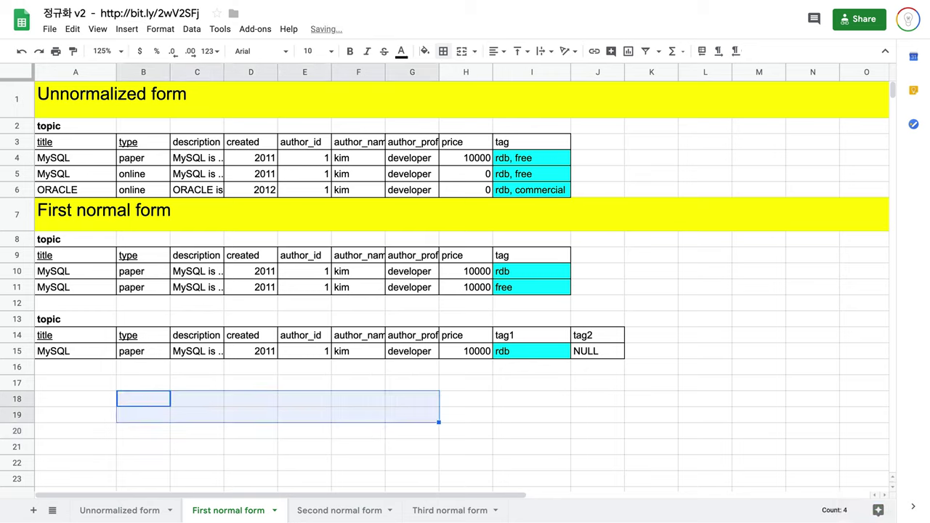
# Copy the unnormalized topic table without its tag column, cells A2:H6, to the area starting at cell A17
pyautogui.click(45, 141)
pyautogui.click(45, 126)
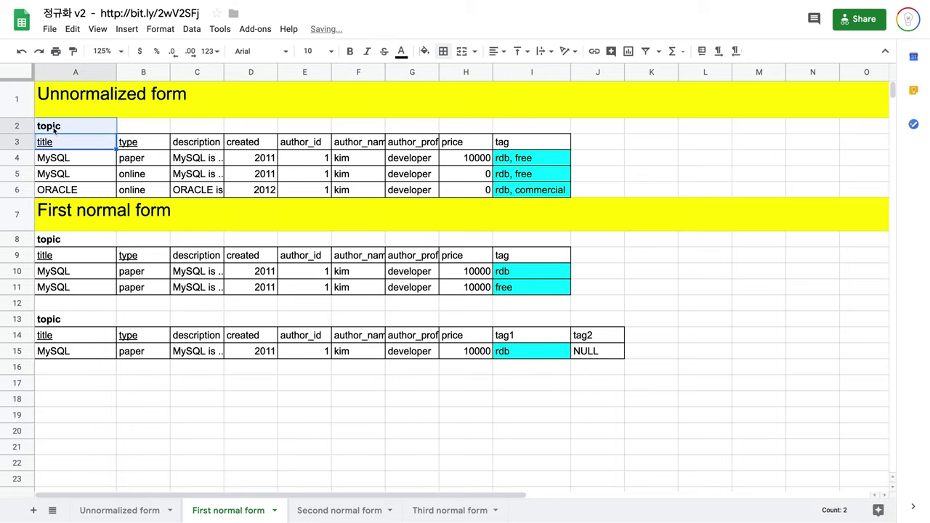
pyautogui.keyDown('shift'); pyautogui.click(510, 197); pyautogui.keyUp('shift')
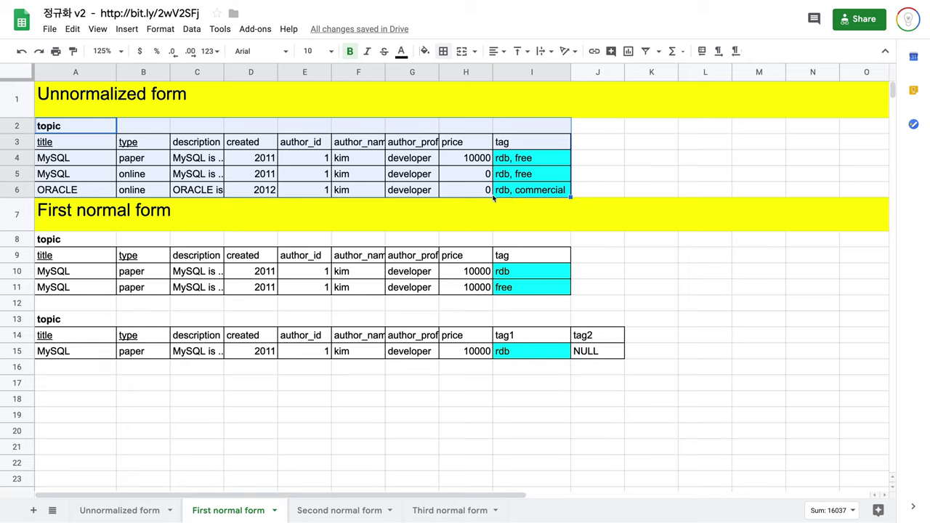
pyautogui.hotkey('ctrl', 'c')
pyautogui.click(58, 127)
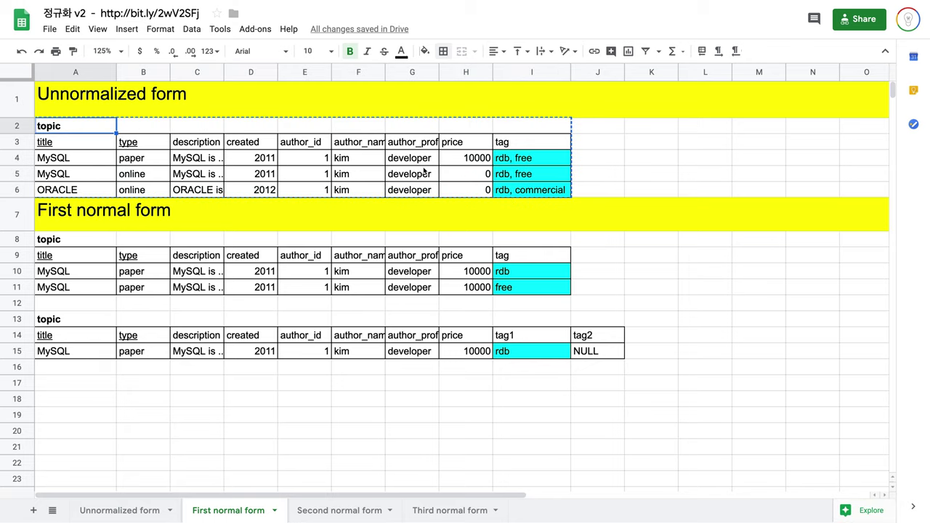
pyautogui.keyDown('shift'); pyautogui.click(471, 194); pyautogui.keyUp('shift')
pyautogui.hotkey('ctrl', 'c')
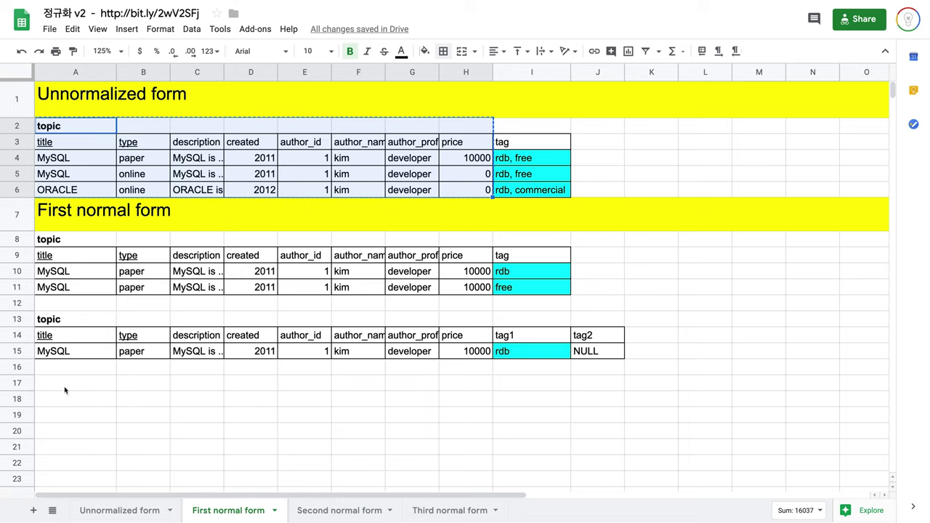
pyautogui.click(69, 383)
pyautogui.hotkey('ctrl', 'v')
pyautogui.click(553, 406)
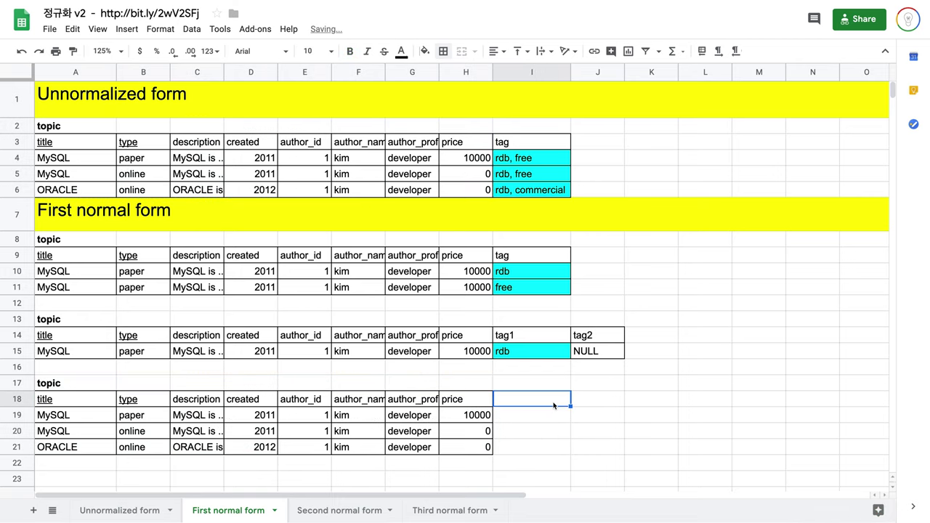
pyautogui.click(534, 145)
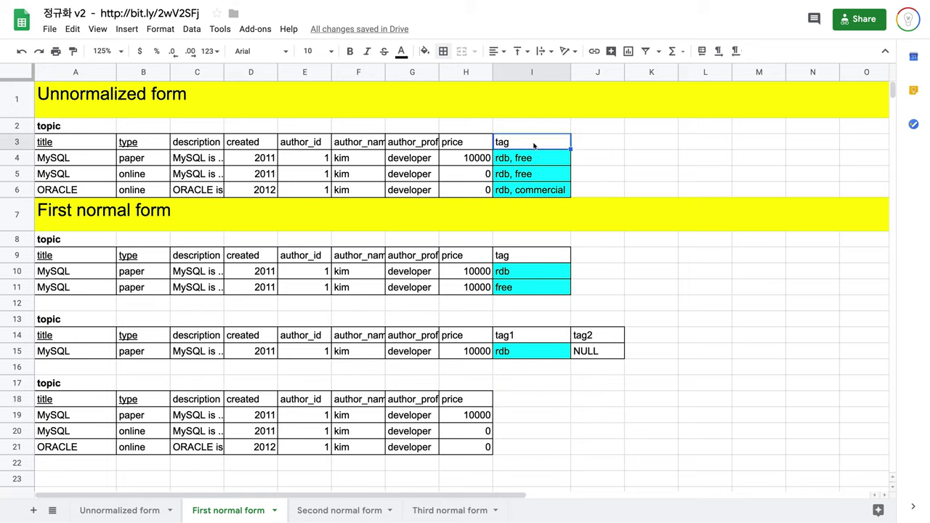
pyautogui.keyDown('shift'); pyautogui.click(539, 190); pyautogui.keyUp('shift')
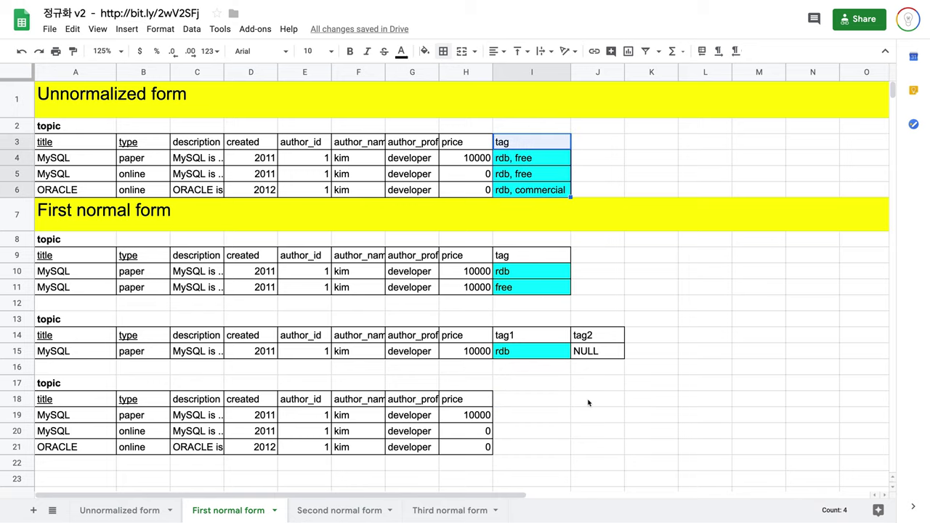
pyautogui.scroll(-3, 586, 402)
pyautogui.scroll(3, 585, 404)
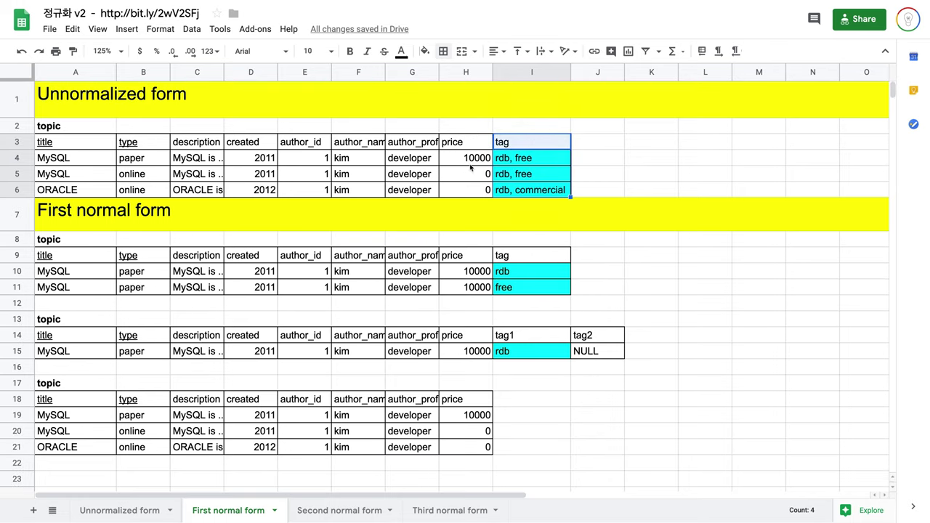
# Delete rows 8 to 15 containing the two flawed first normal form examples
pyautogui.click(14, 353)
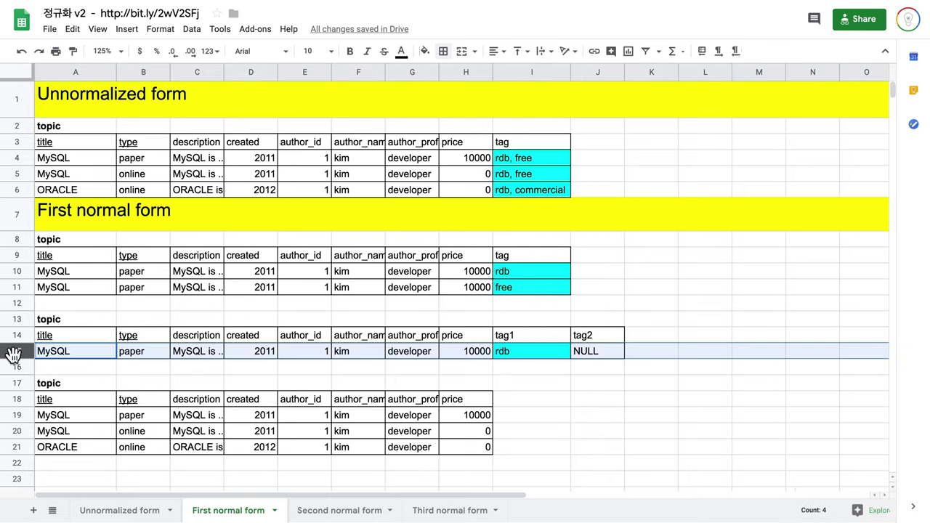
pyautogui.keyDown('shift'); pyautogui.click(17, 241); pyautogui.keyUp('shift')
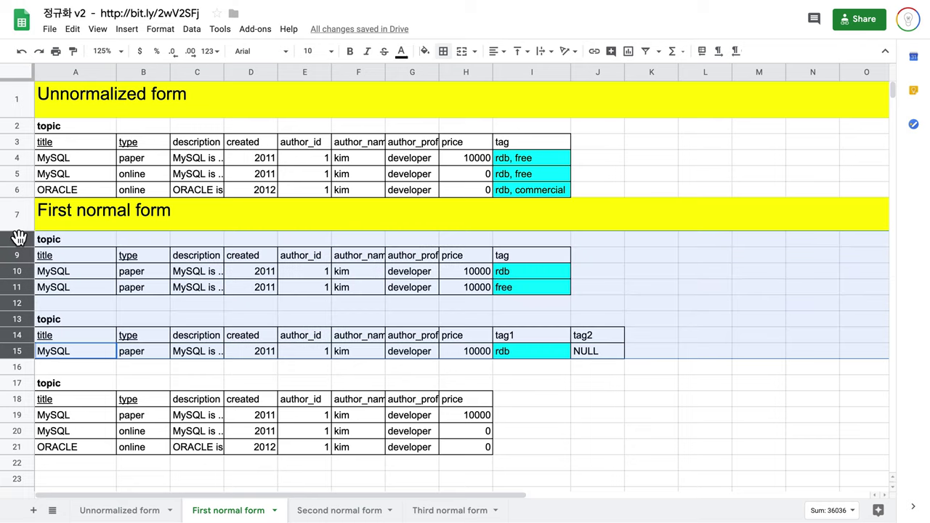
pyautogui.rightClick(20, 240)
pyautogui.click(87, 284)
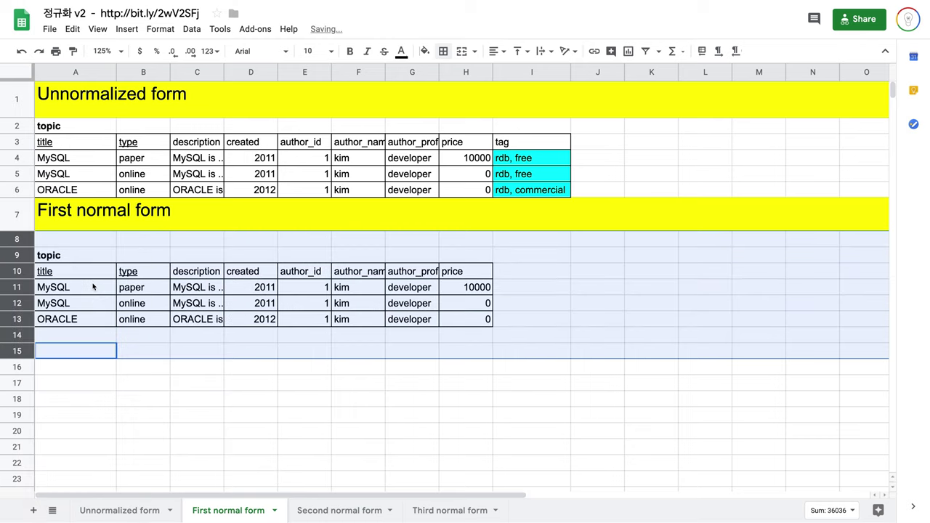
# Enter the table label tag in cell A15, below the new topic table
pyautogui.moveTo(538, 150); pyautogui.dragTo(538, 190)
pyautogui.click(81, 356)
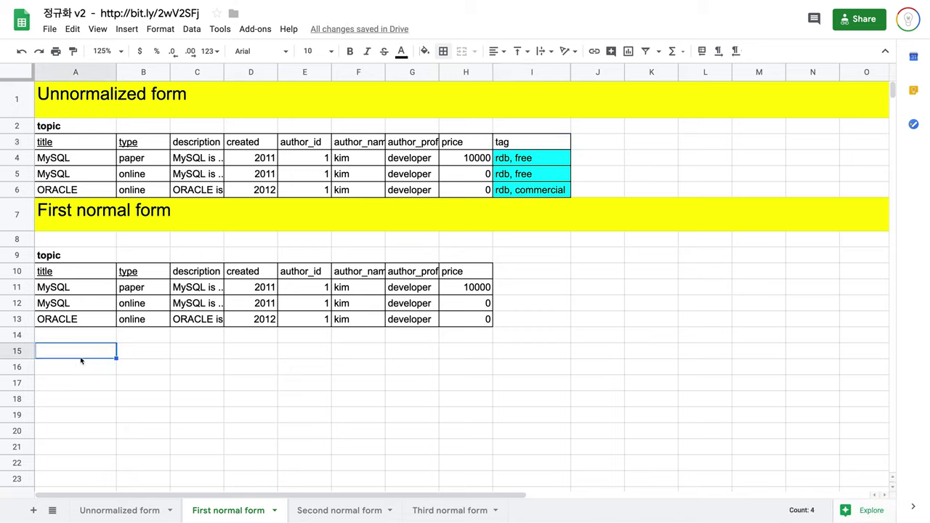
pyautogui.write('T')
pyautogui.press('BackSpace')
pyautogui.write('tag')
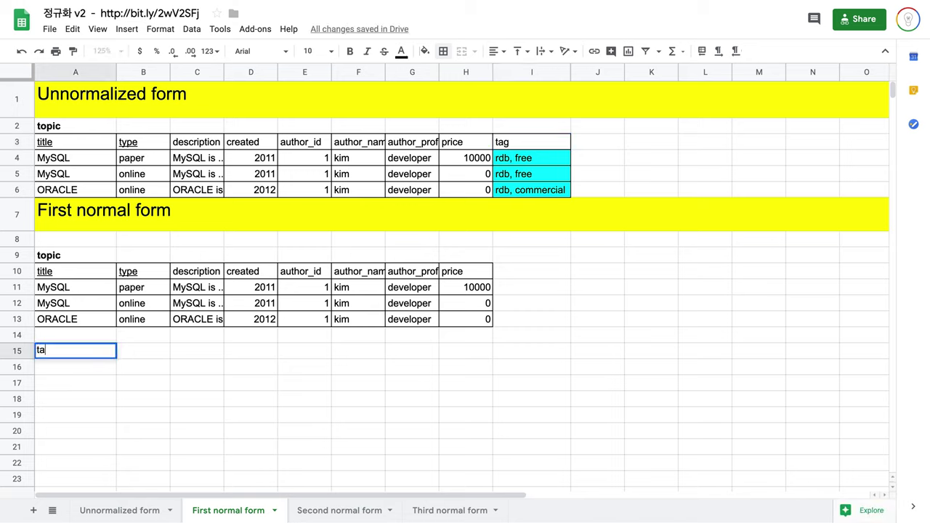
pyautogui.press('Return')
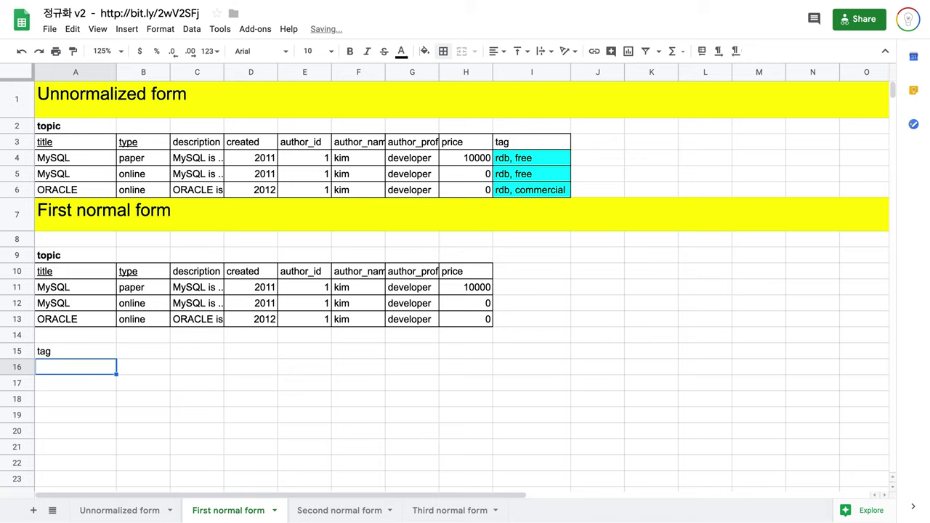
# Enter the tag table's column headers id in cell A16 and name in cell B16
pyautogui.write('title')
pyautogui.press('BackSpace')
pyautogui.press('BackSpace')
pyautogui.press('BackSpace')
pyautogui.press('BackSpace')
pyautogui.press('BackSpace')
pyautogui.write('i')
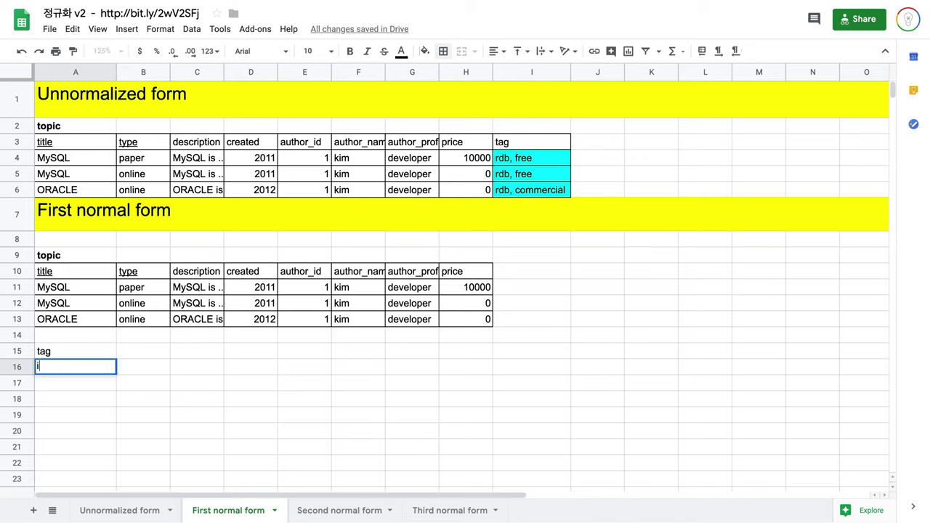
pyautogui.write('d')
pyautogui.press('Tab')
pyautogui.write('name')
pyautogui.press('Return')
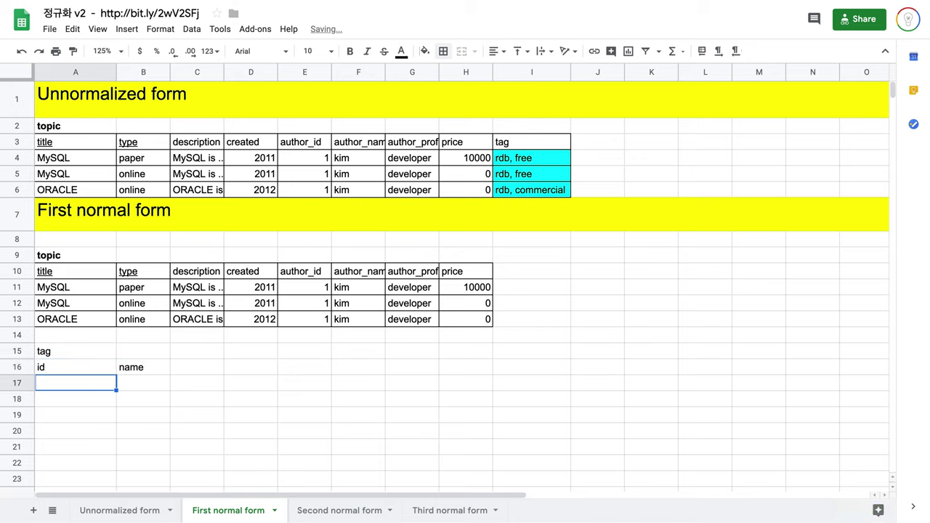
# Fill the tag table in A17:B19 with the records 1 rdb, 2 free and 3 commercial
pyautogui.write('1')
pyautogui.press('Tab')
pyautogui.write('rdb')
pyautogui.press('Return')
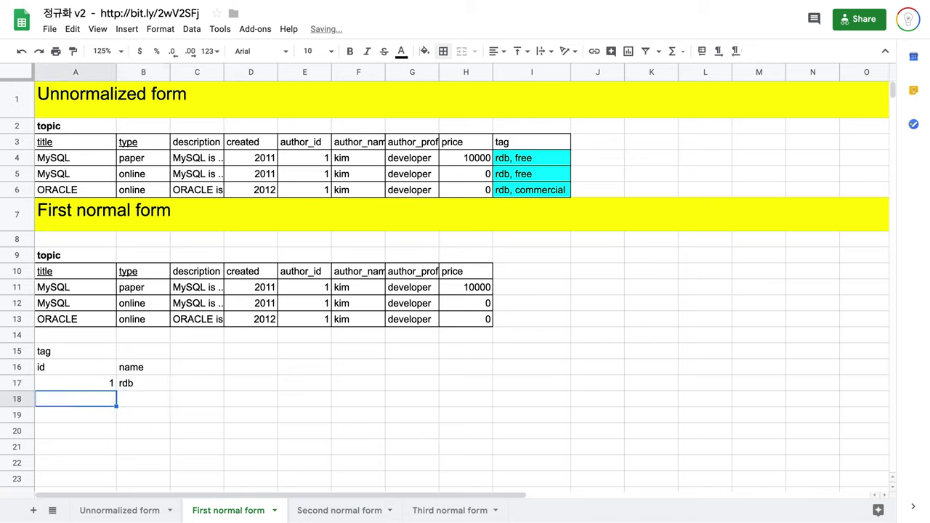
pyautogui.write('2')
pyautogui.press('Tab')
pyautogui.write('free')
pyautogui.press('Return')
pyautogui.write('3')
pyautogui.press('Tab')
pyautogui.write('commer')
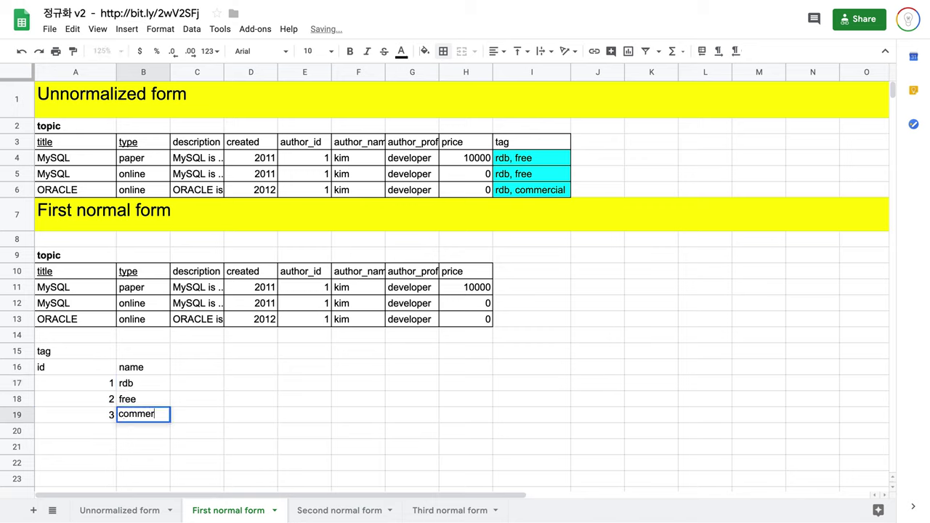
pyautogui.write('cial')
pyautogui.press('Return')
# Apply all borders to the tag table cells A16:B19
pyautogui.press('Up')
pyautogui.press('Right')
pyautogui.press('Right')
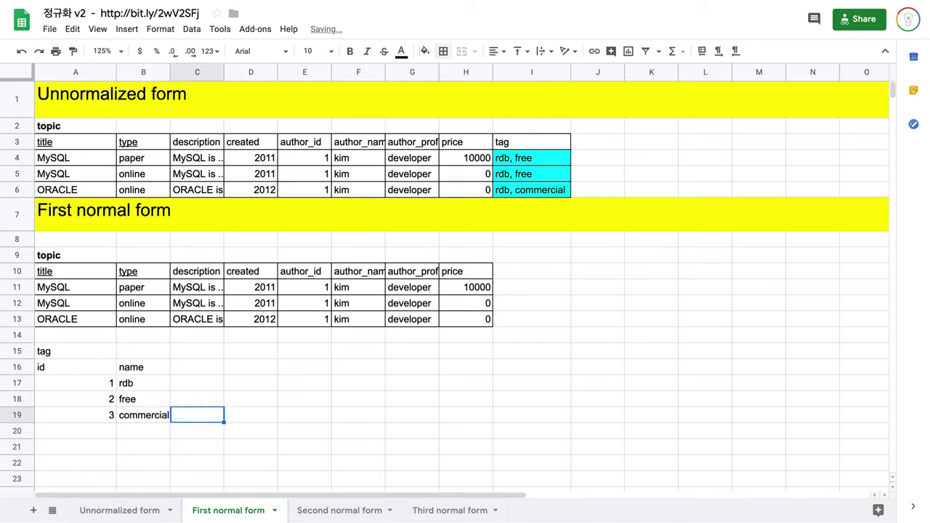
pyautogui.press('Left')
pyautogui.hotkey('shift', 'Up')
pyautogui.hotkey('shift', 'Left')
pyautogui.hotkey('shift', 'Up')
pyautogui.hotkey('shift', 'Up')
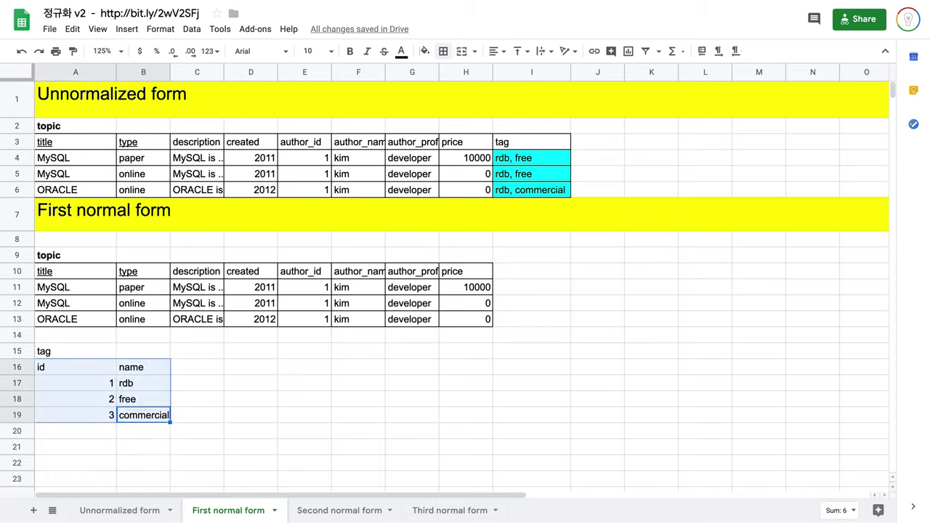
pyautogui.click(412, 319)
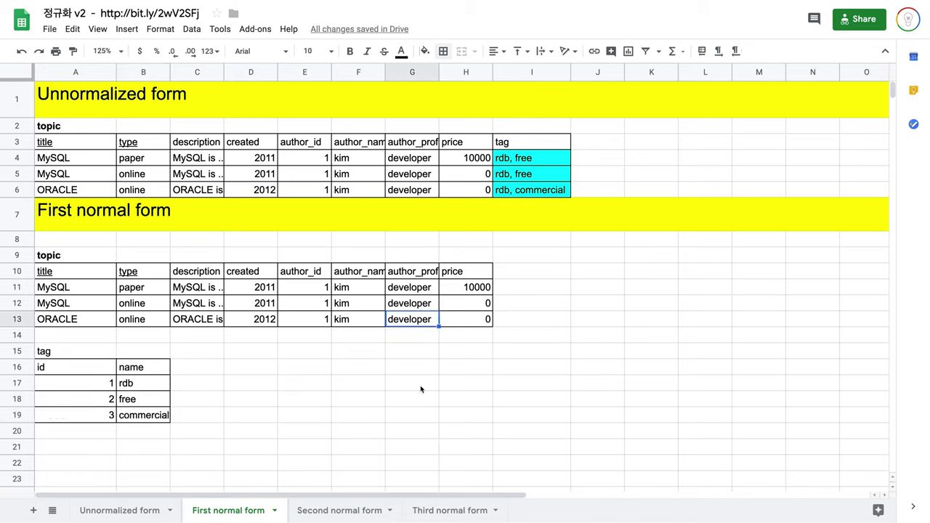
# Make the tag table label in cell A15 bold like the topic label
pyautogui.click(72, 258)
pyautogui.click(70, 351)
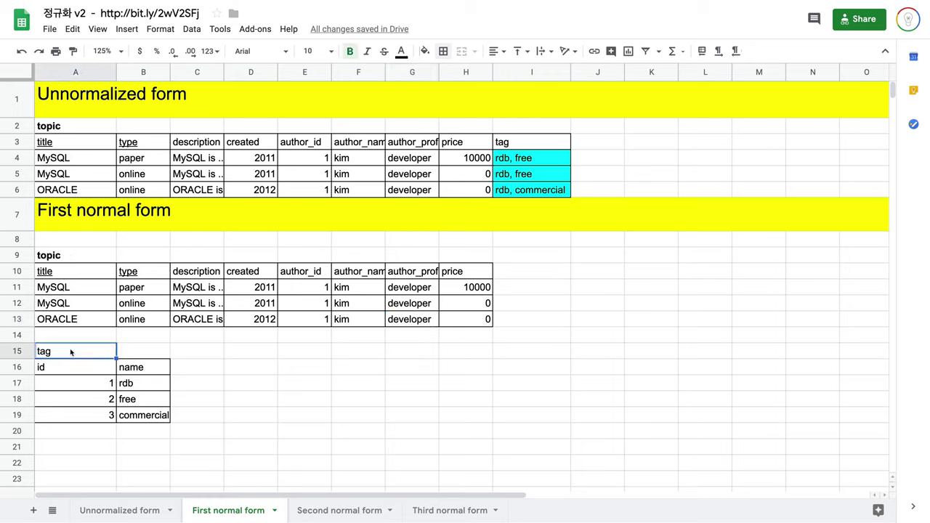
pyautogui.hotkey('ctrl', 'b')
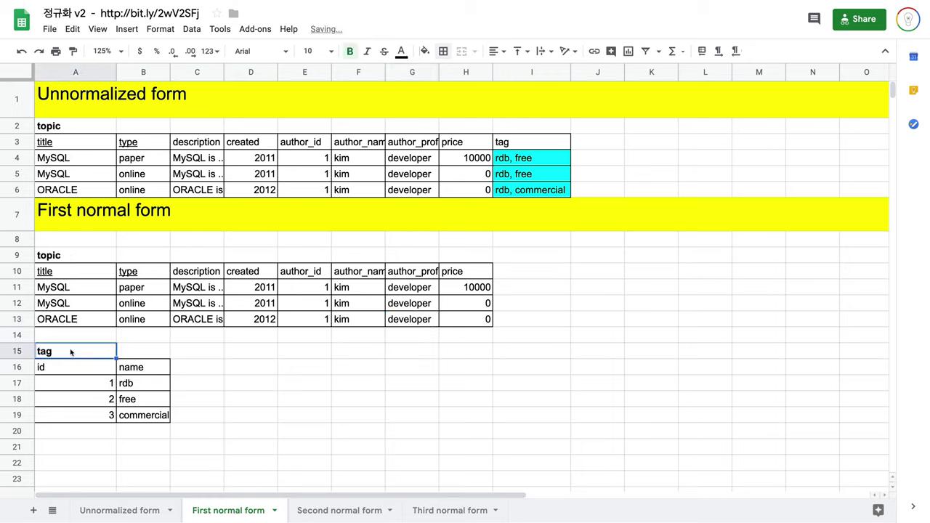
# Enter the mapping table label topic_tag_relation in cell J9, beside the topic table
pyautogui.click(603, 260)
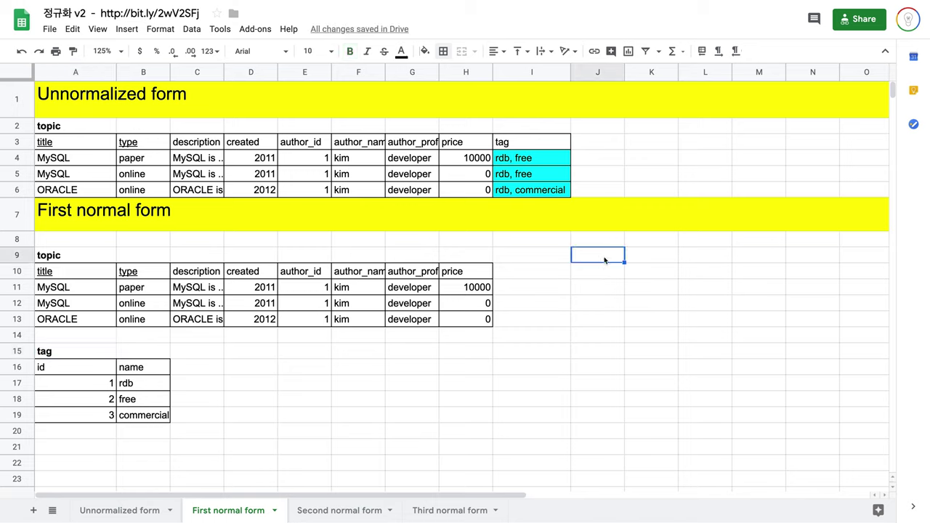
pyautogui.write('topic_tag_relation')
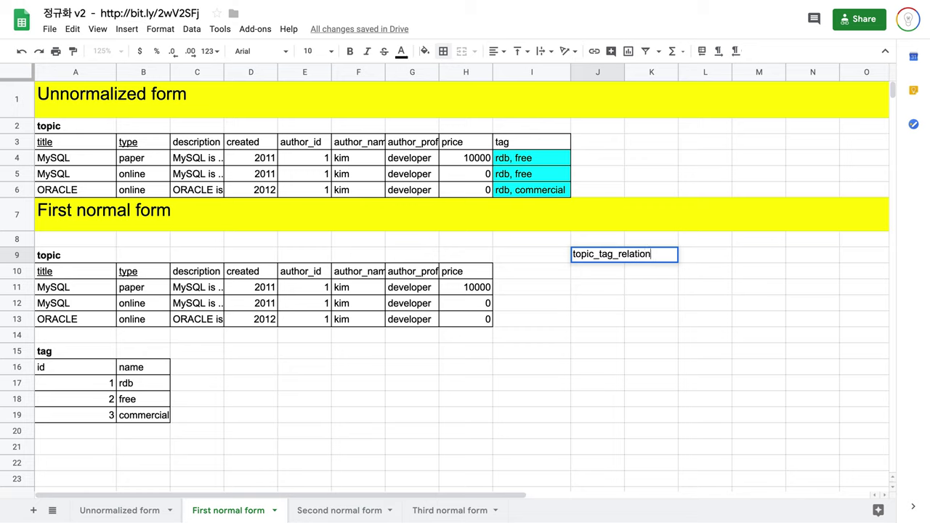
pyautogui.press('Return')
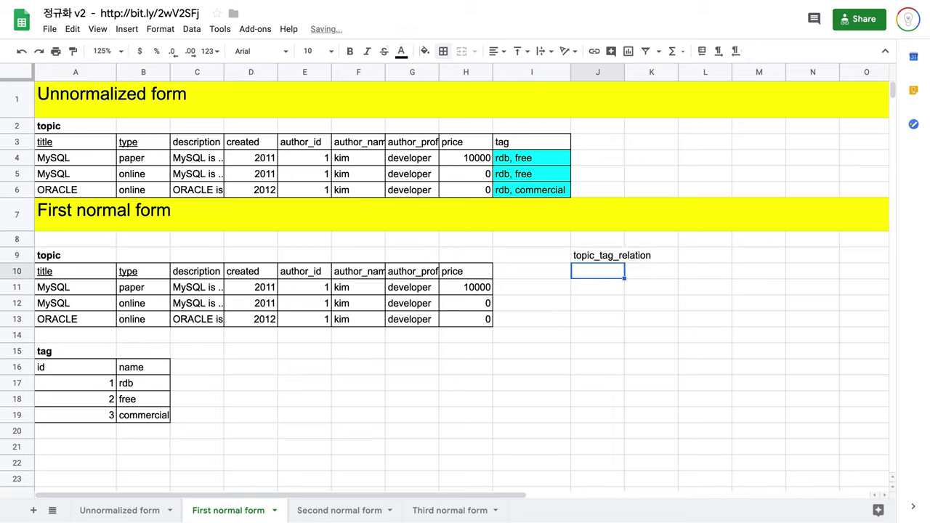
pyautogui.click(60, 275)
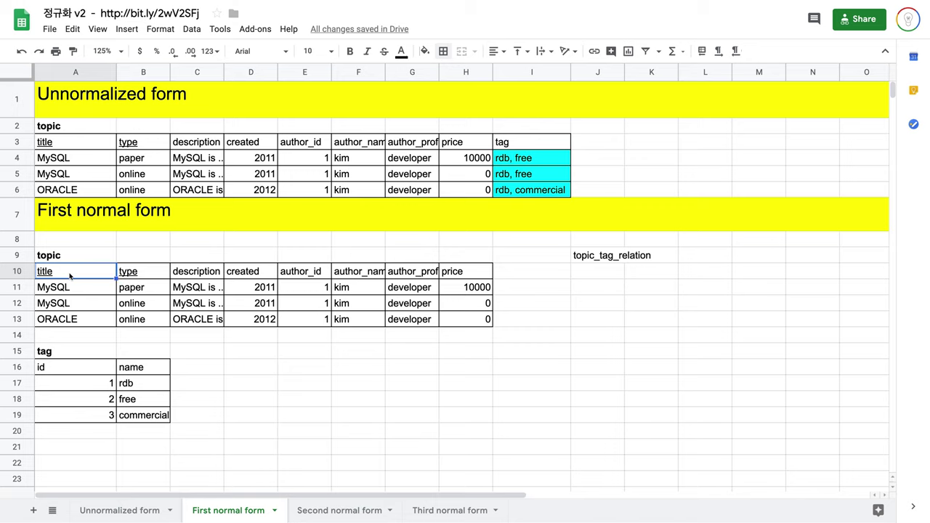
pyautogui.click(510, 159)
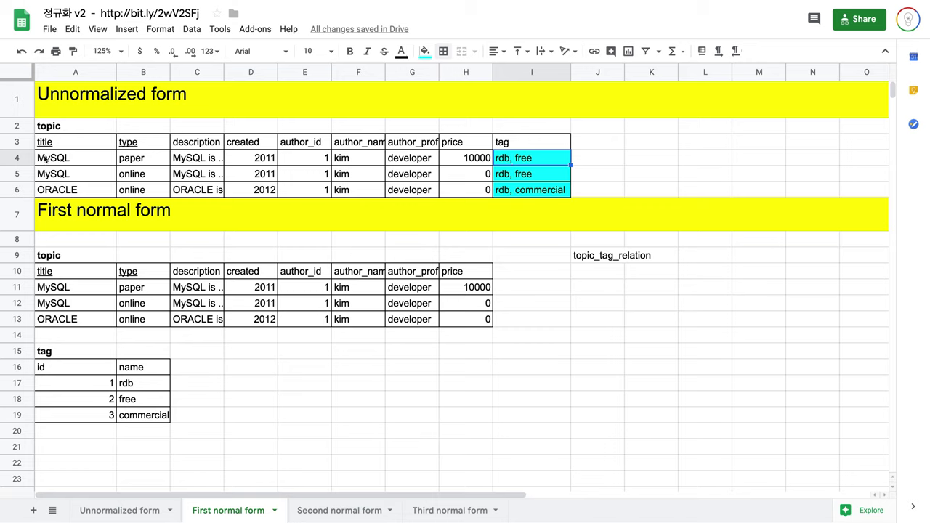
# Compare the title and type key values with the tag values in the unnormalized topic table
pyautogui.click(45, 158)
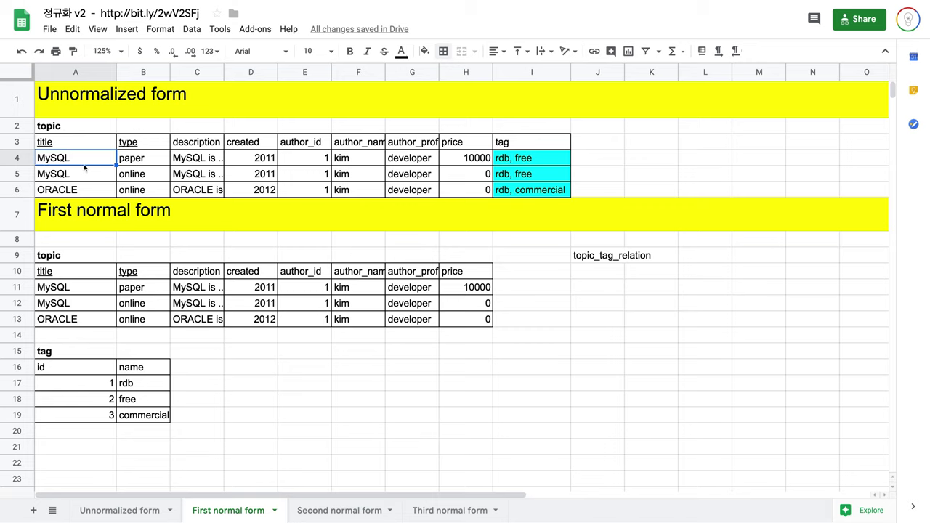
pyautogui.click(126, 166)
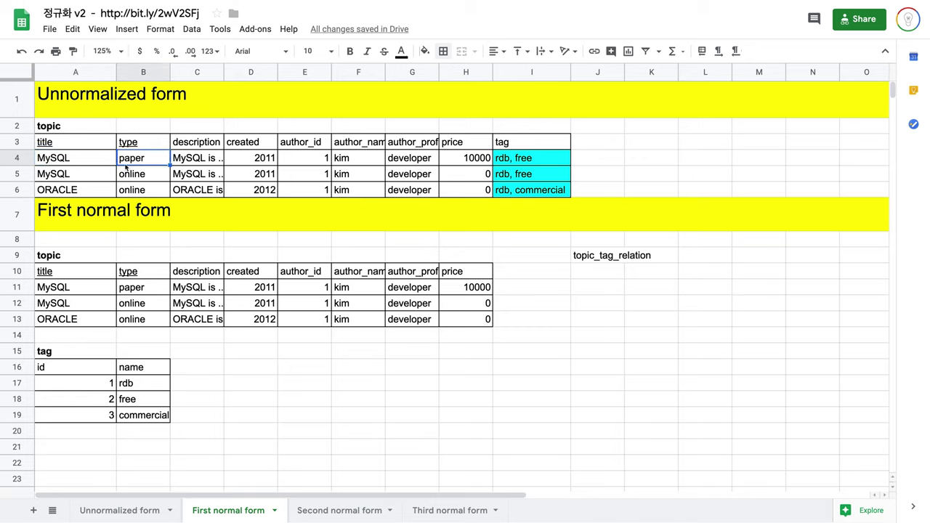
pyautogui.moveTo(82, 177); pyautogui.dragTo(166, 175)
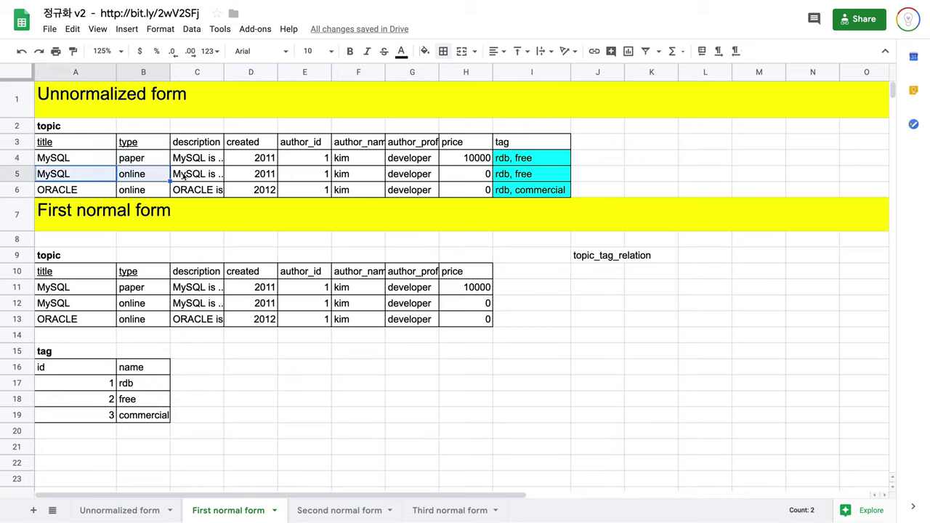
pyautogui.click(62, 160)
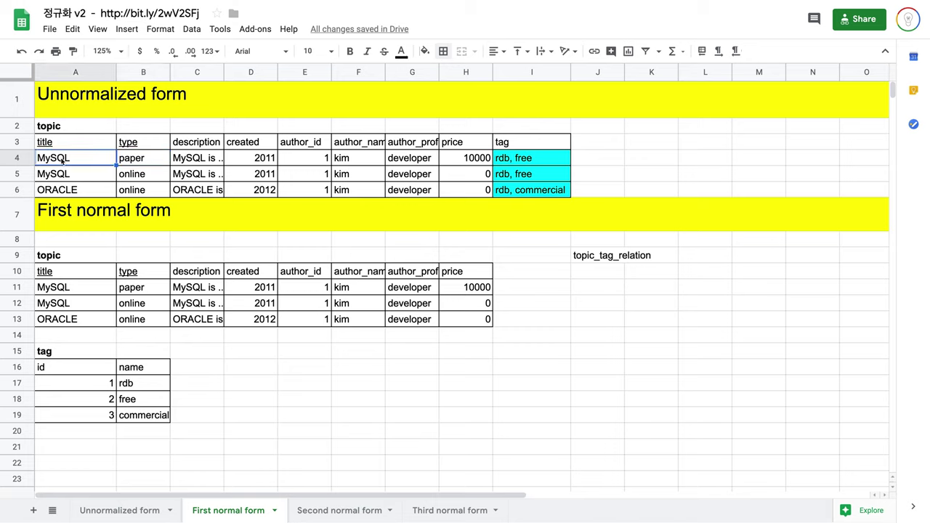
pyautogui.click(542, 156)
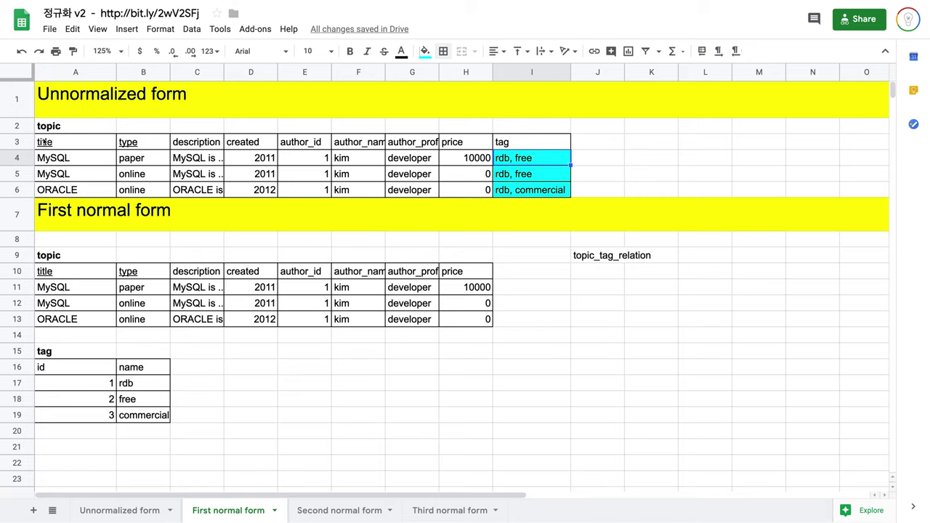
pyautogui.moveTo(45, 141); pyautogui.dragTo(165, 144)
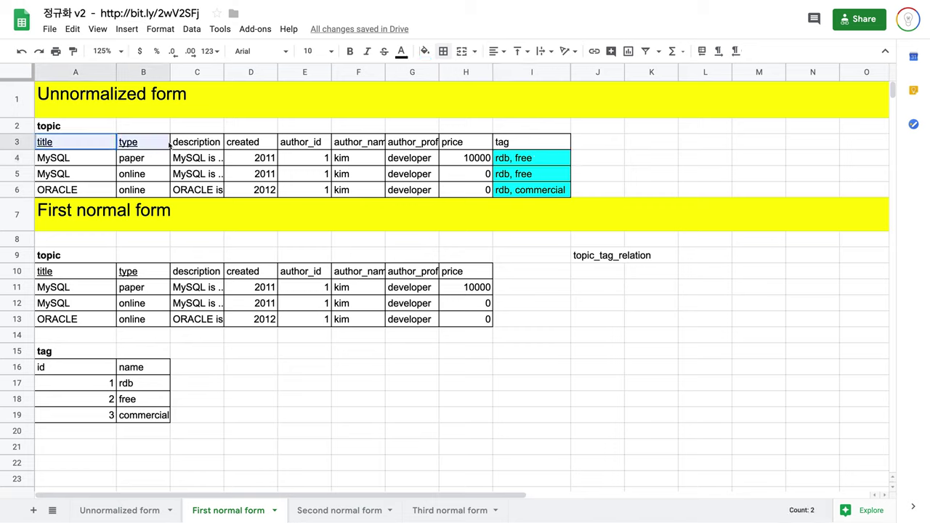
pyautogui.click(75, 131)
# Copy the title header from A10 of the topic table into J10 under the topic_tag_relation label
pyautogui.click(609, 275)
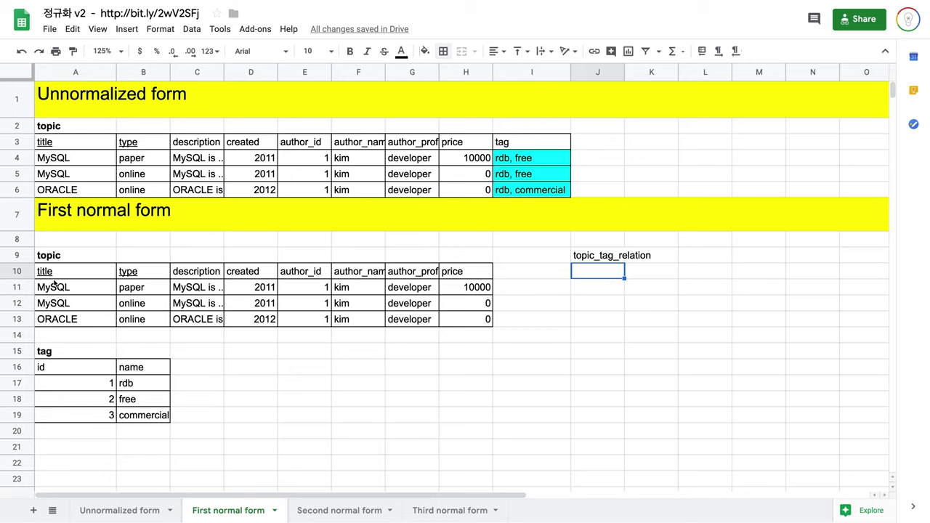
pyautogui.click(63, 276)
pyautogui.hotkey('ctrl', 'c')
pyautogui.click(603, 272)
pyautogui.hotkey('ctrl', 'v')
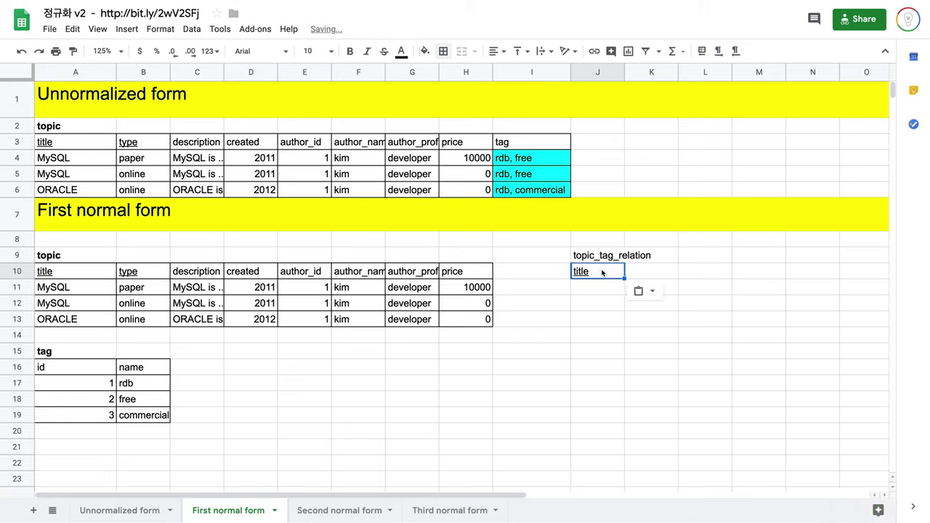
# Enter the column header tag_id in cell K10, beside the title header of the mapping table
pyautogui.click(667, 274)
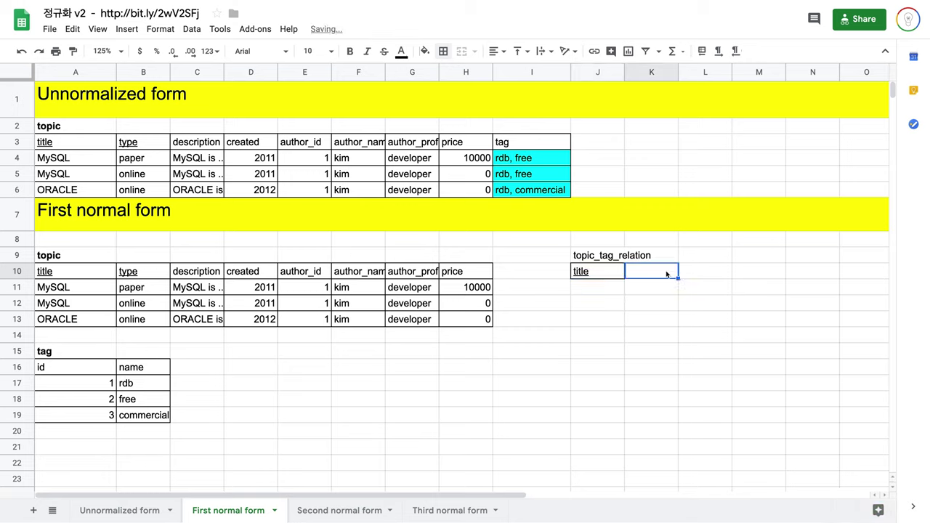
pyautogui.click(602, 258)
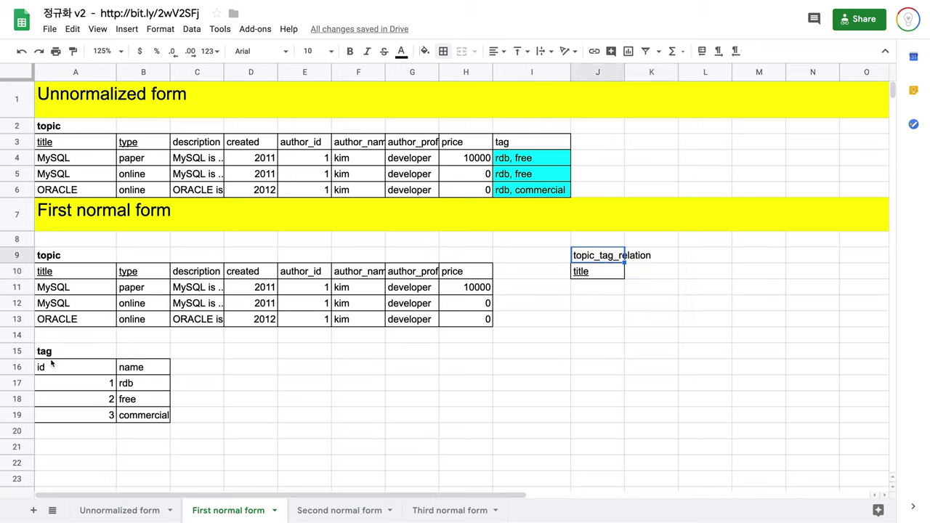
pyautogui.click(643, 275)
pyautogui.write('tag_id')
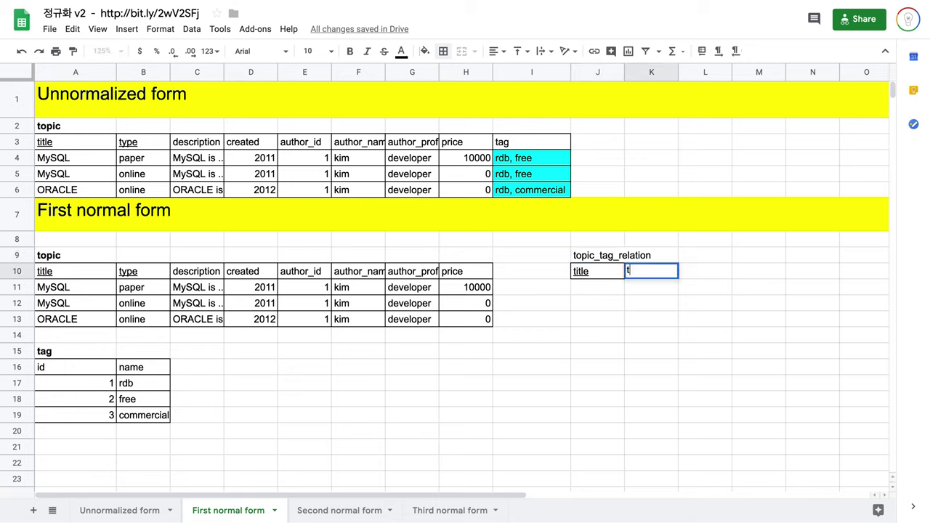
pyautogui.press('Return')
pyautogui.press('Up')
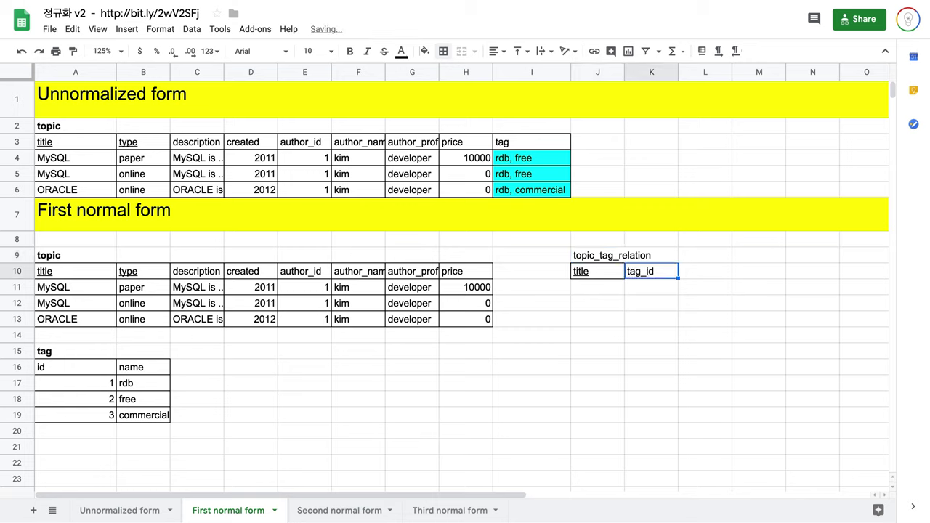
# Underline the title and tag_id headers in J10:K10 to mark them as the mapping table's key
pyautogui.hotkey('shift', 'Left')
pyautogui.hotkey('ctrl', 'b')
pyautogui.press('Right')
pyautogui.hotkey('ctrl', 'z')
pyautogui.hotkey('ctrl', 'u')
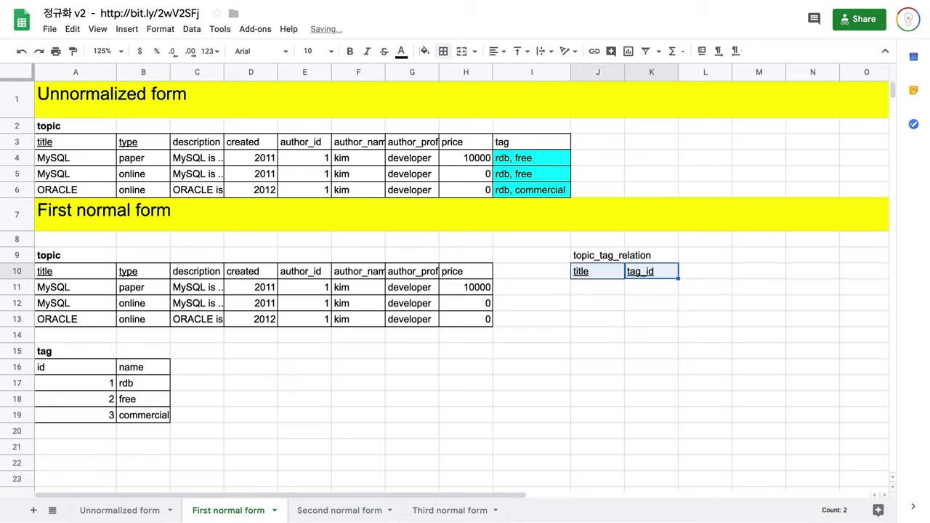
# Enter the first topic_tag_relation record in J11:K11, with the copied title MySQL and tag_id 1
pyautogui.click(691, 313)
pyautogui.click(602, 295)
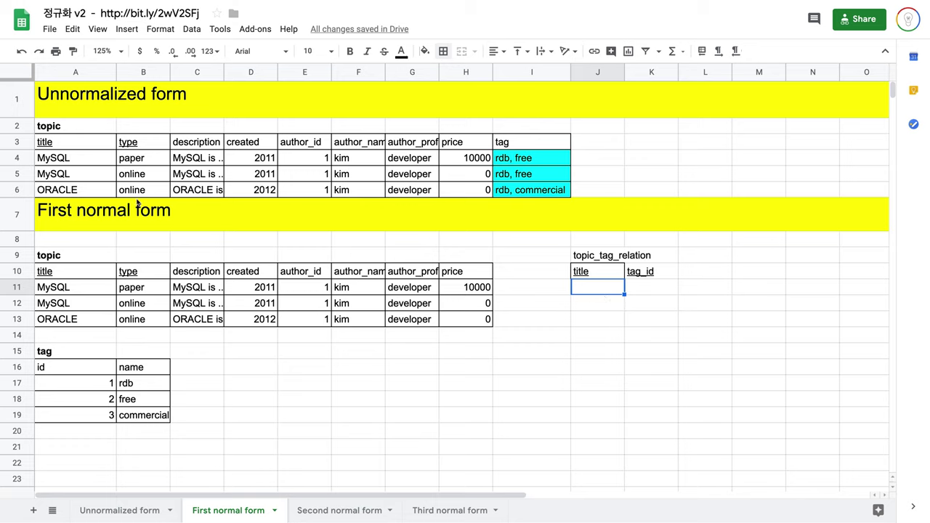
pyautogui.click(55, 163)
pyautogui.hotkey('ctrl', 'c')
pyautogui.click(597, 289)
pyautogui.hotkey('ctrl', 'v')
pyautogui.click(109, 388)
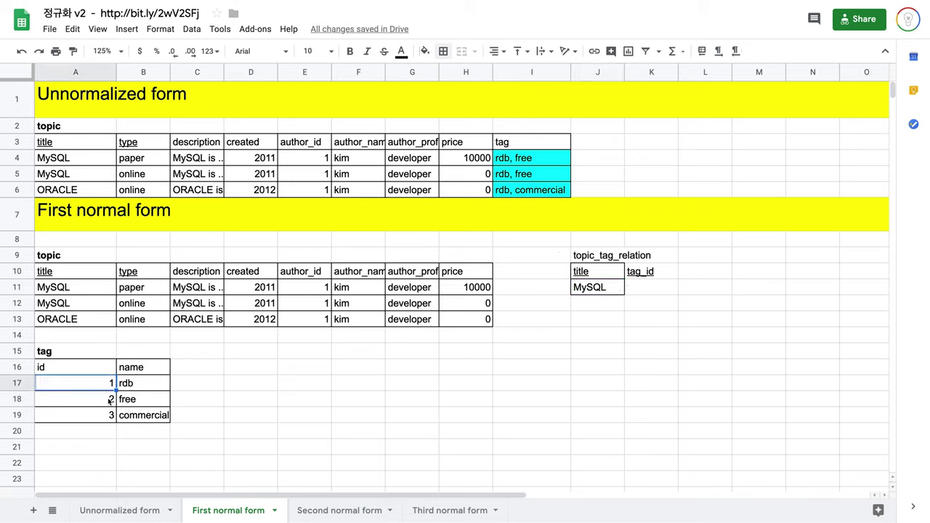
pyautogui.click(109, 401)
pyautogui.click(672, 289)
pyautogui.write('1')
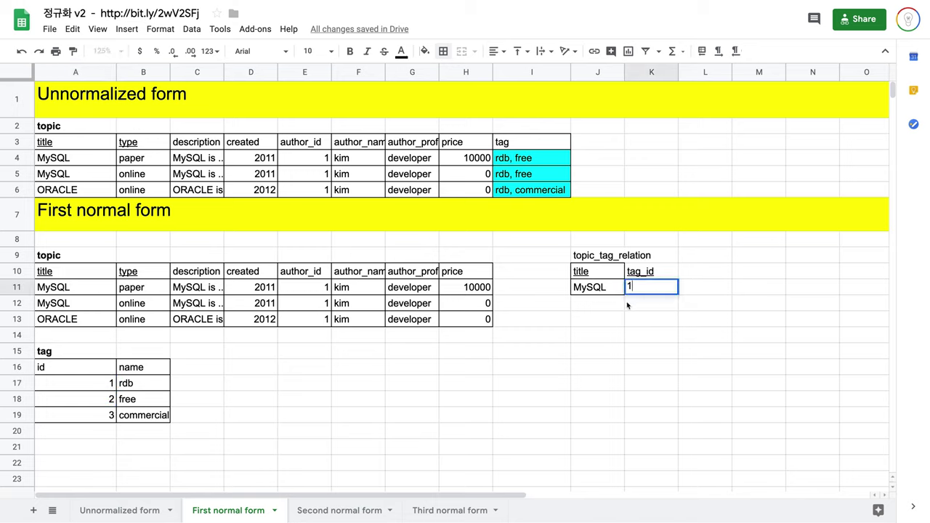
pyautogui.press('Return')
# Add a second mapping record in J12:K12 by duplicating the MySQL title and entering tag_id 2
pyautogui.click(594, 290)
pyautogui.hotkey('ctrl', 'c')
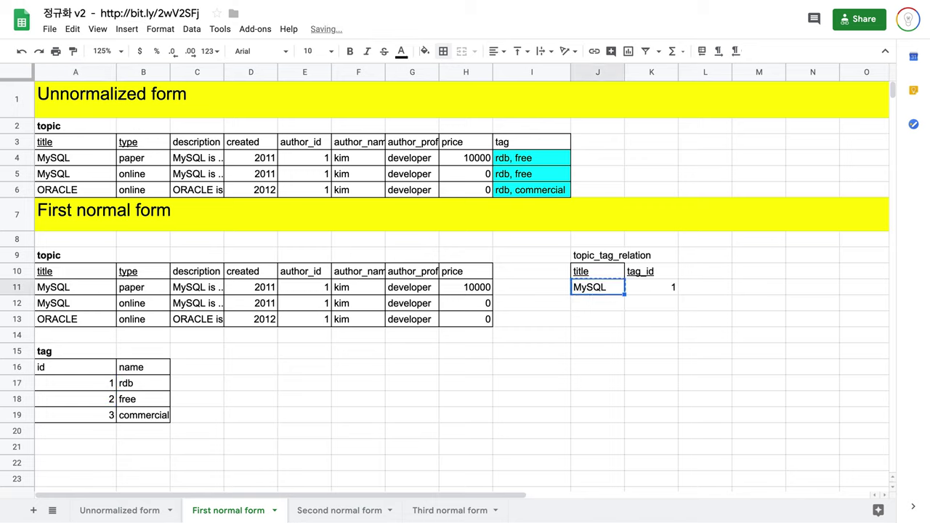
pyautogui.press('Down')
pyautogui.hotkey('ctrl', 'v')
pyautogui.press('Right')
pyautogui.write('2')
pyautogui.press('Return')
pyautogui.press('Down')
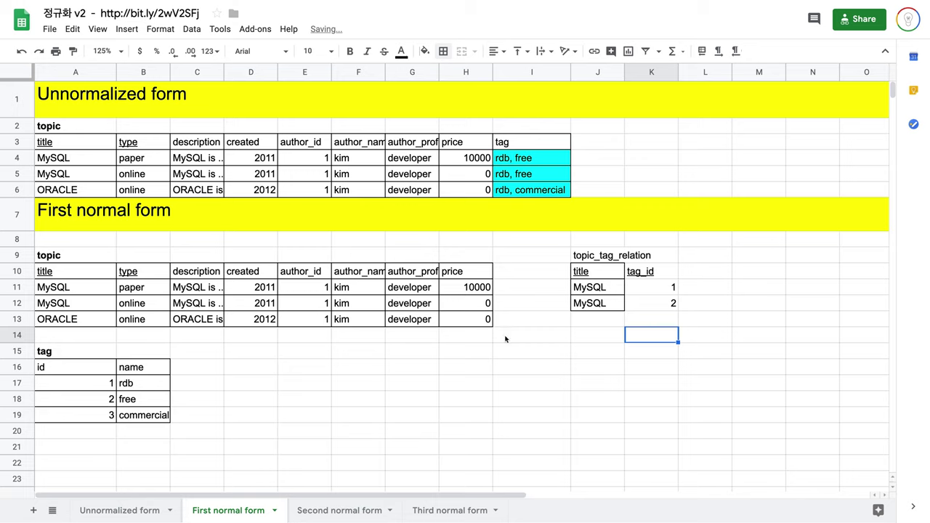
# Add two ORACLE records to the mapping table in J13:K14, with tag_id 1 and tag_id 3
pyautogui.click(79, 191)
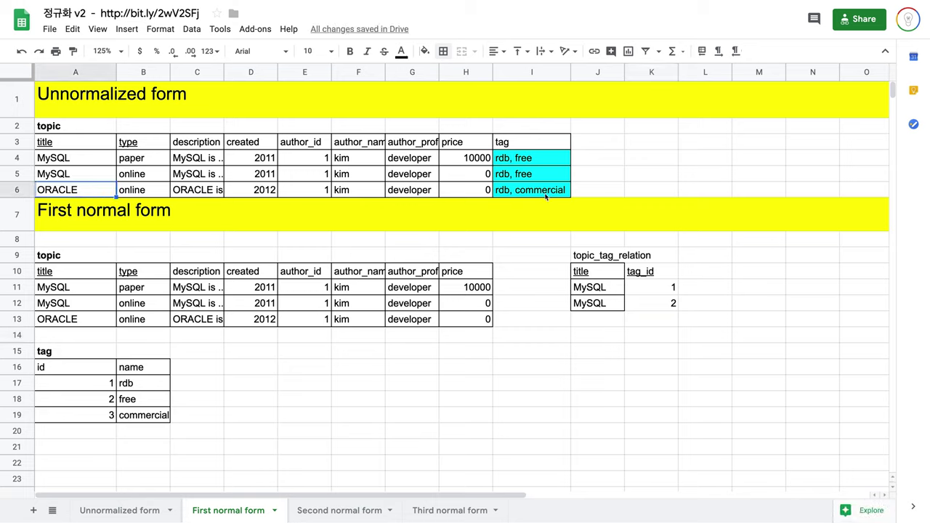
pyautogui.click(125, 388)
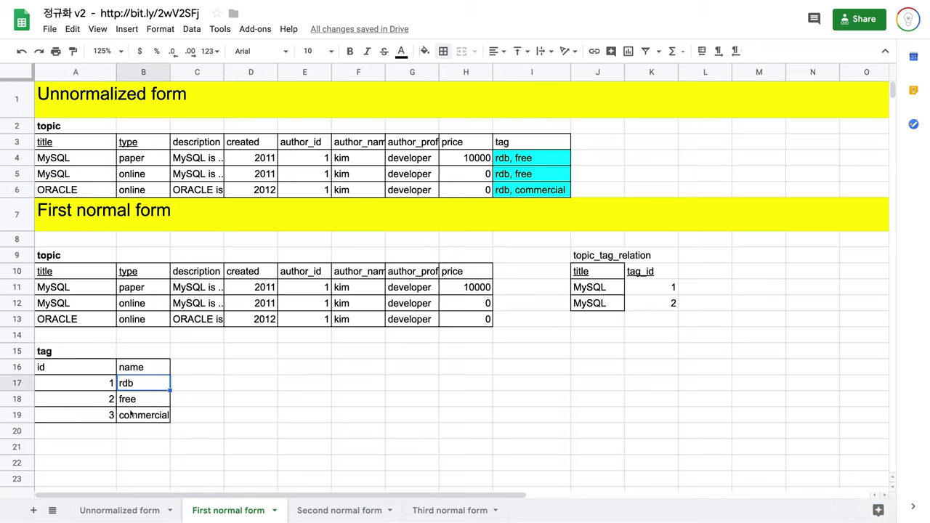
pyautogui.click(63, 194)
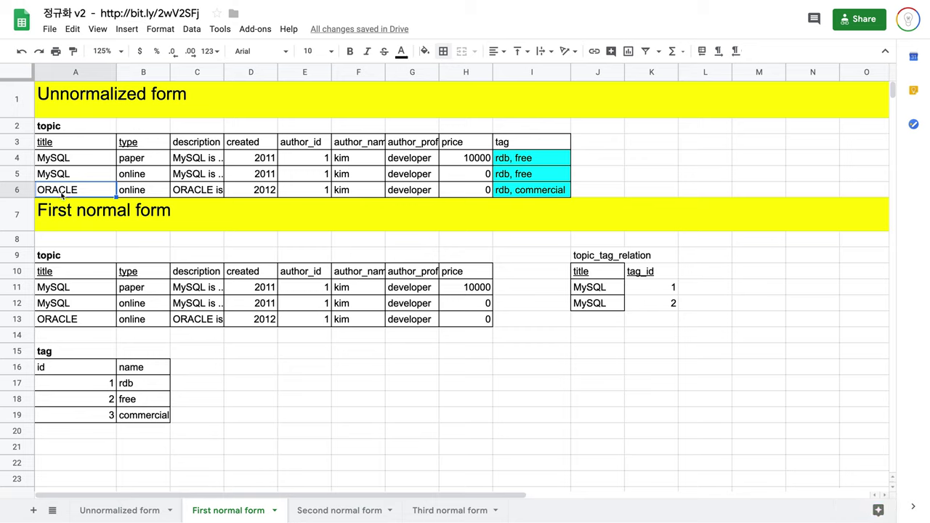
pyautogui.click(602, 332)
pyautogui.click(603, 321)
pyautogui.write('ORACLE')
pyautogui.press('Tab')
pyautogui.write('1')
pyautogui.click(654, 341)
pyautogui.write('3')
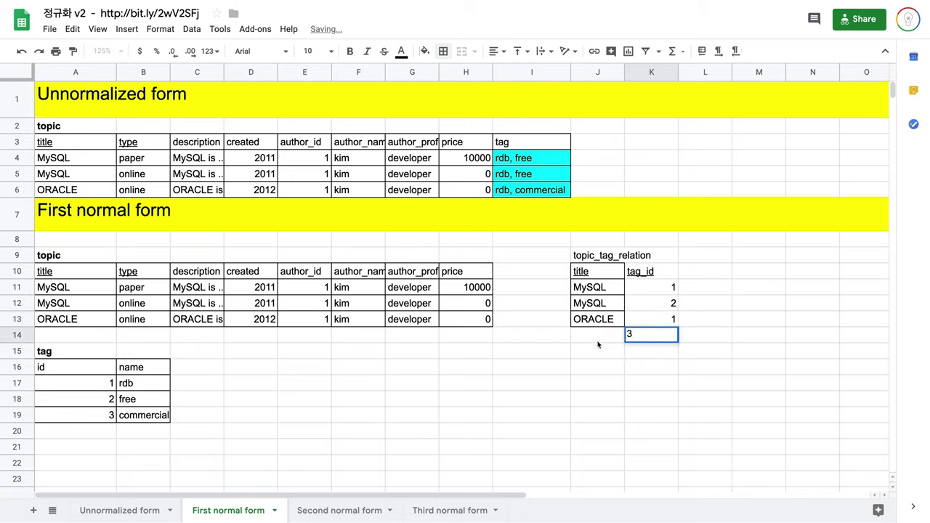
pyautogui.click(598, 339)
pyautogui.hotkey('ctrl', 'v')
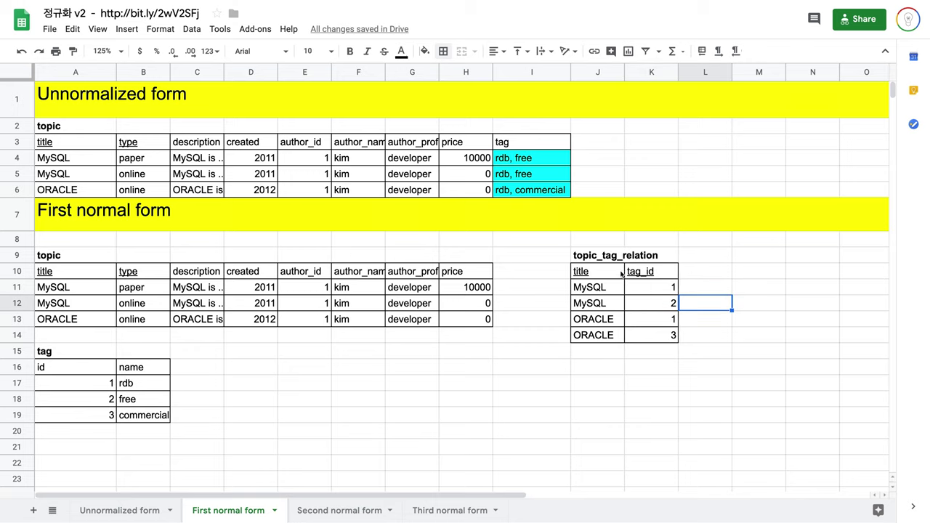
# Rename the mapping table's title header in J10 to topic_title
pyautogui.doubleClick(586, 271)
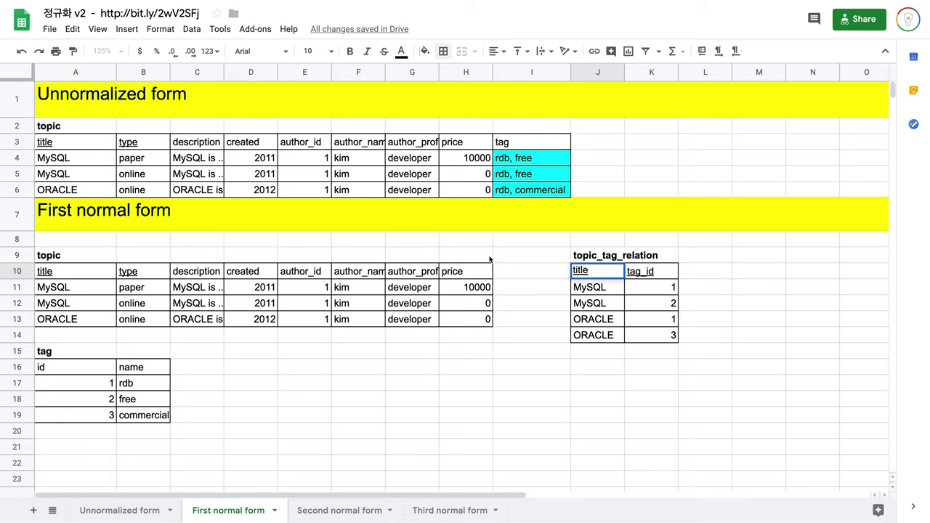
pyautogui.press('Left')
pyautogui.press('Left')
pyautogui.write('topic_')
pyautogui.click(676, 322)
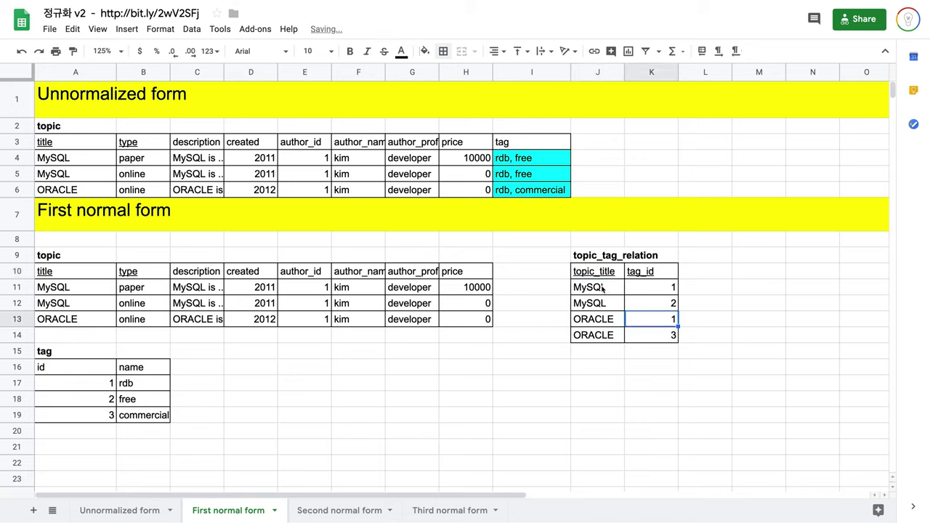
pyautogui.click(597, 279)
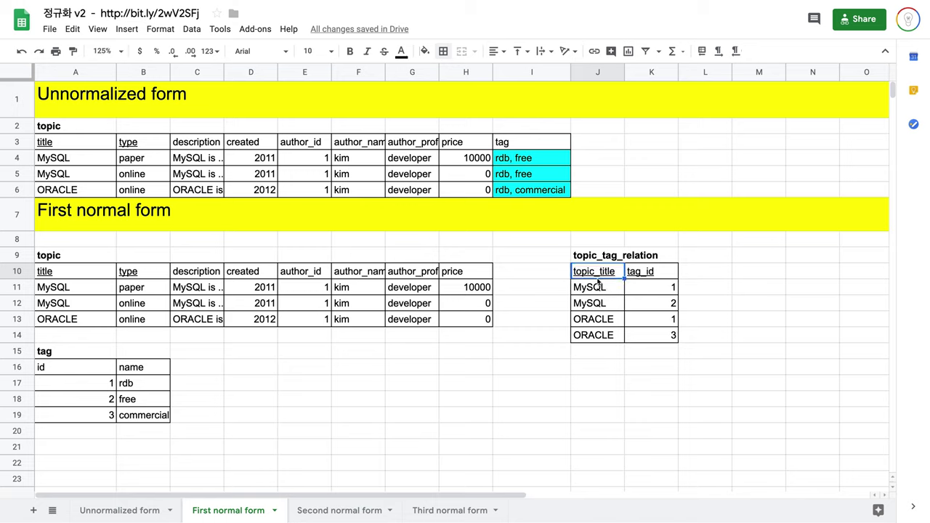
pyautogui.click(646, 277)
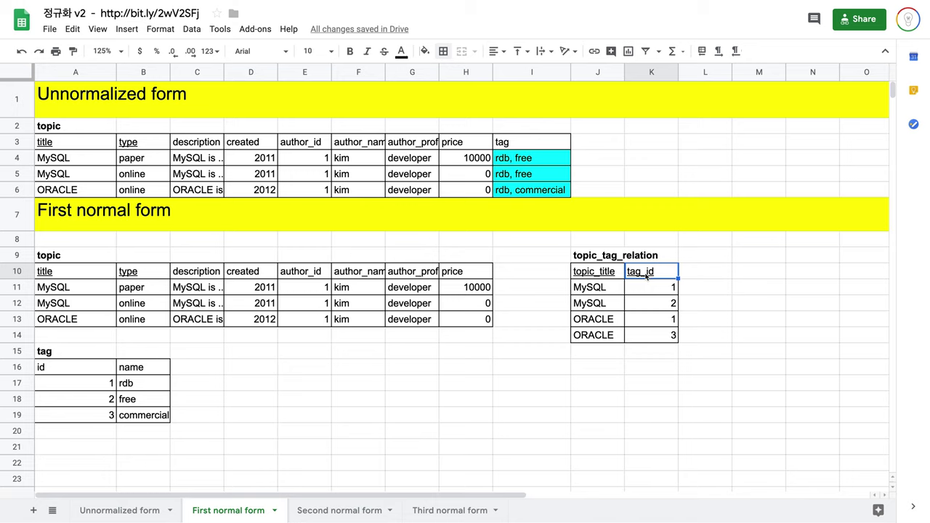
pyautogui.click(508, 144)
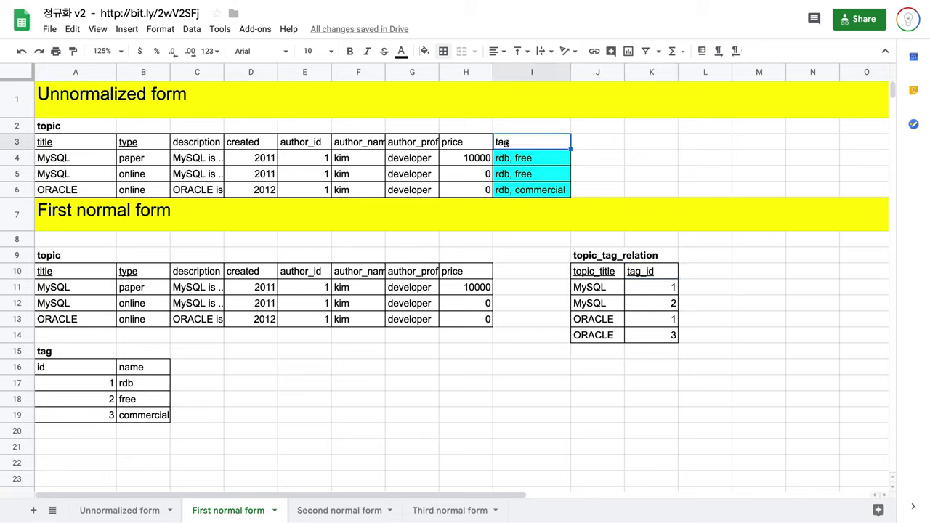
pyautogui.click(518, 159)
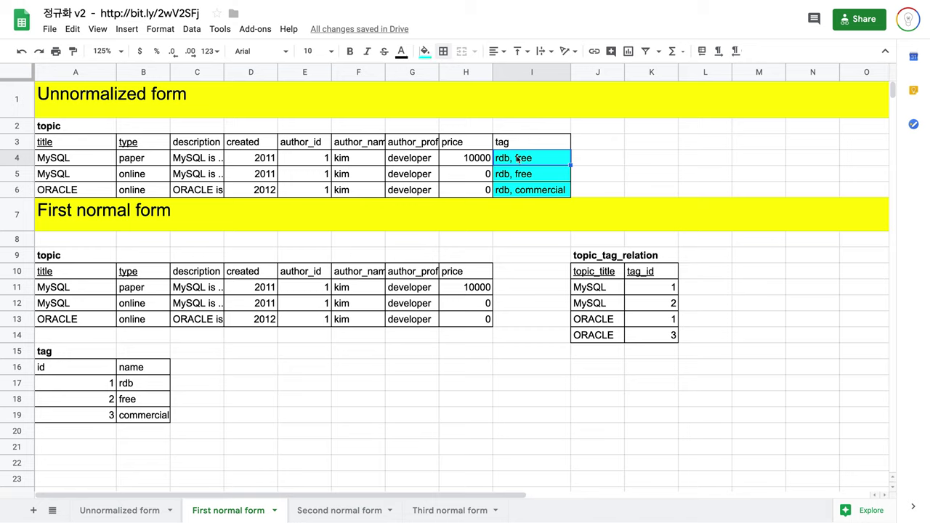
# Move the whole tag table, including its label, from A15:B19 to M9, beside the topic_tag_relation table
pyautogui.click(83, 351)
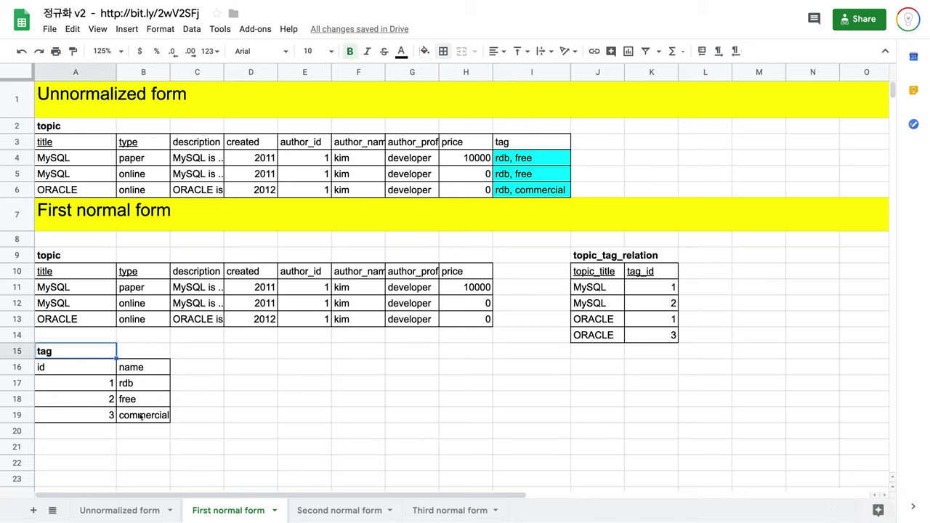
pyautogui.moveTo(141, 416); pyautogui.dragTo(47, 355)
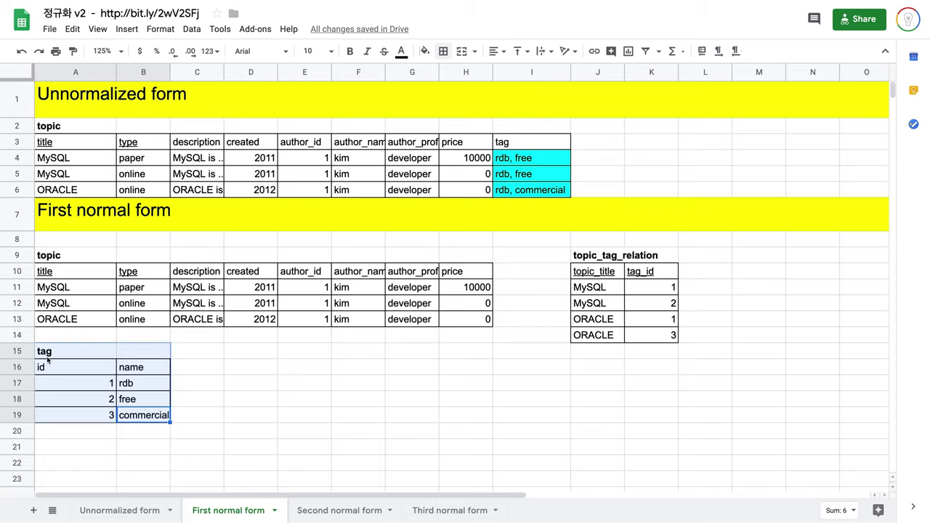
pyautogui.hotkey('ctrl', 'c')
pyautogui.click(779, 258)
pyautogui.hotkey('ctrl', 'v')
pyautogui.click(780, 337)
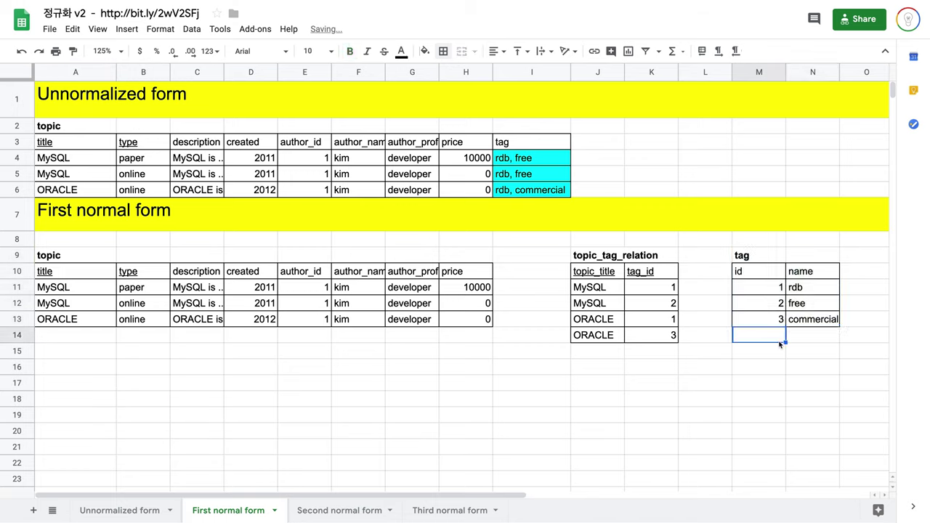